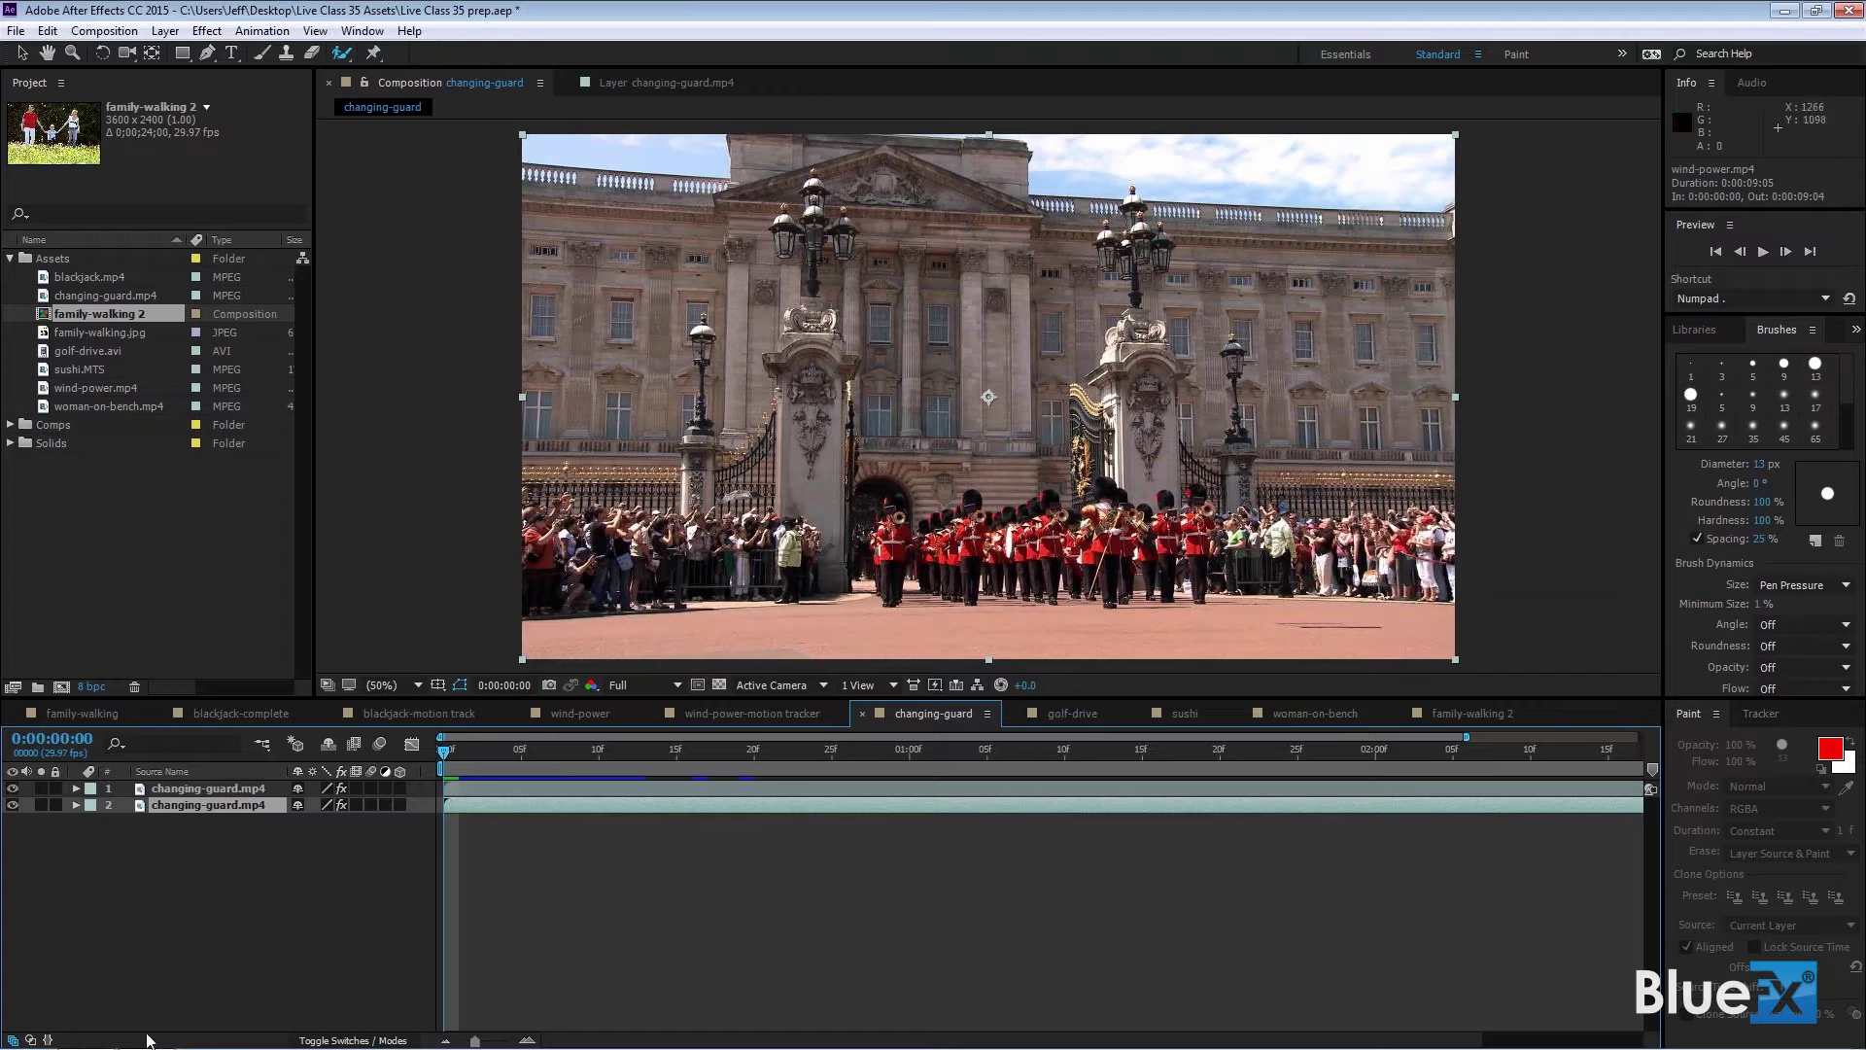
Create a new composition from changing-guard.mp4 and open its footage layer in the Layer viewer
click(48, 297)
drag(48, 298, 62, 686)
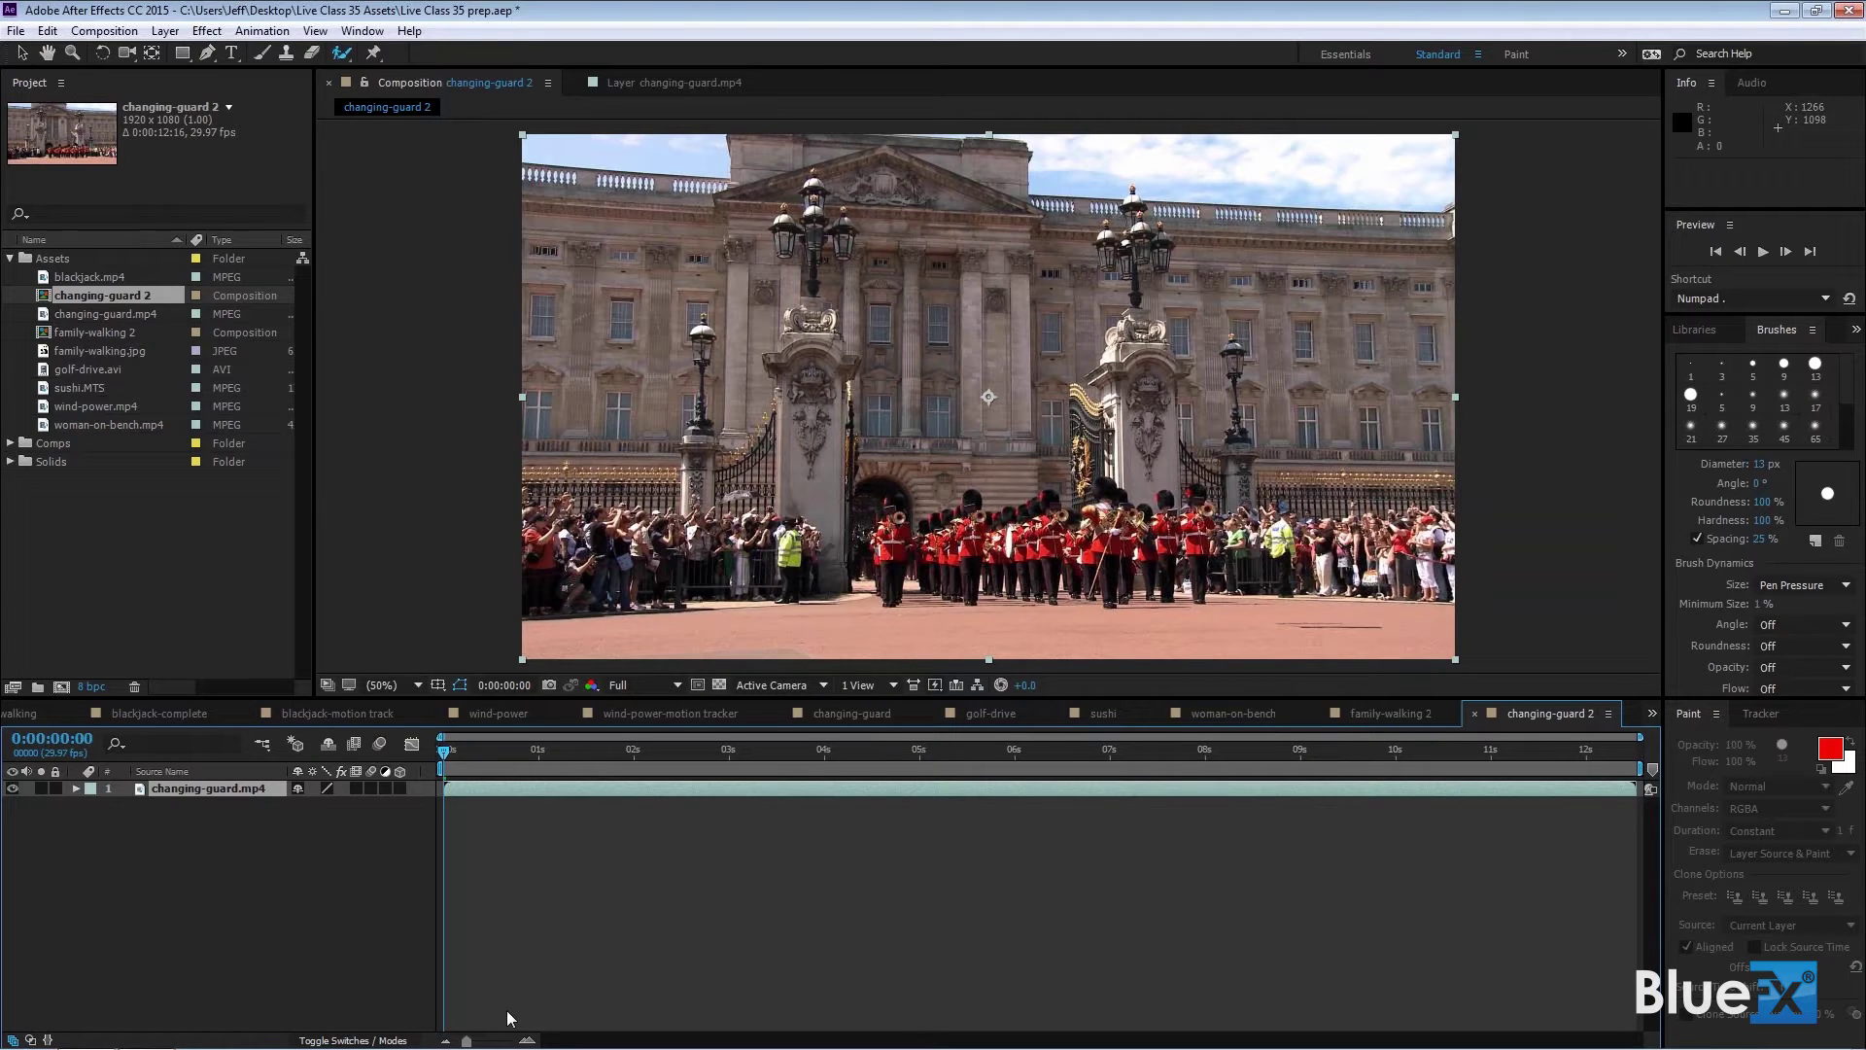
double_click(158, 787)
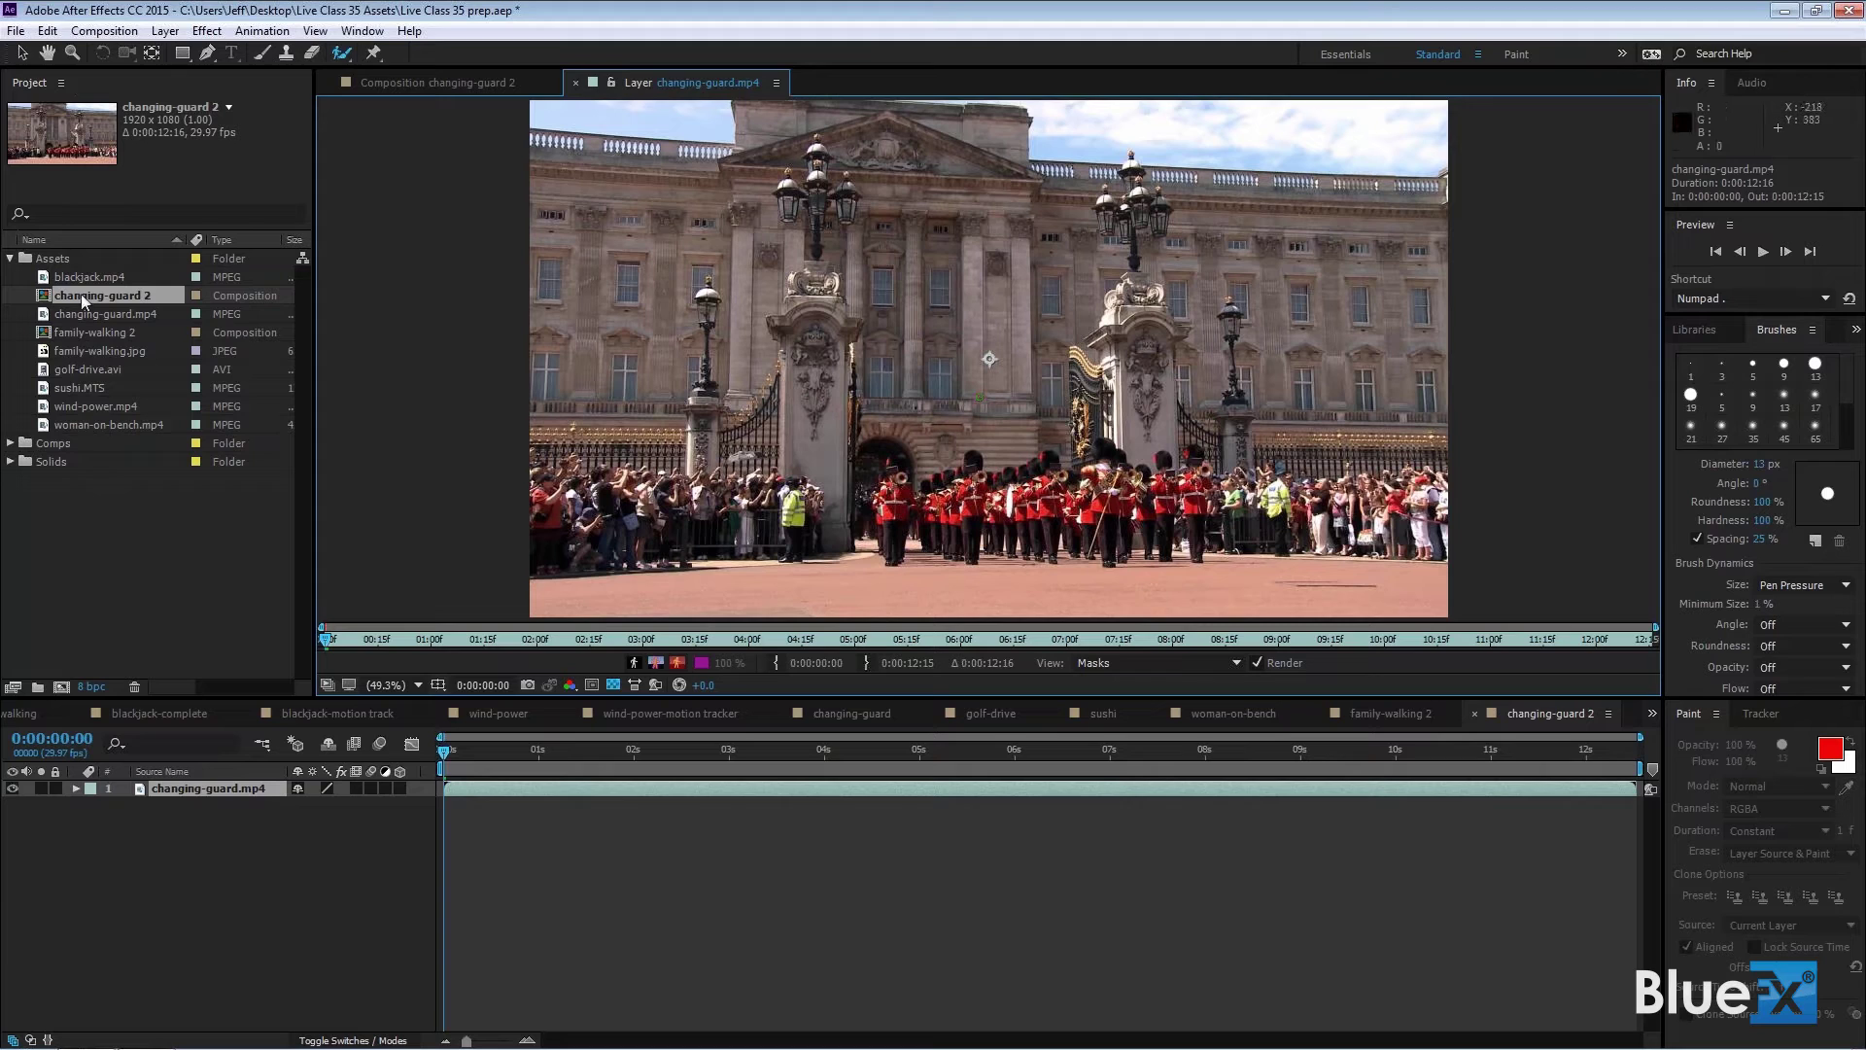
Arrange the Composition and Layer viewers side by side and widen the Layer viewer
click(404, 85)
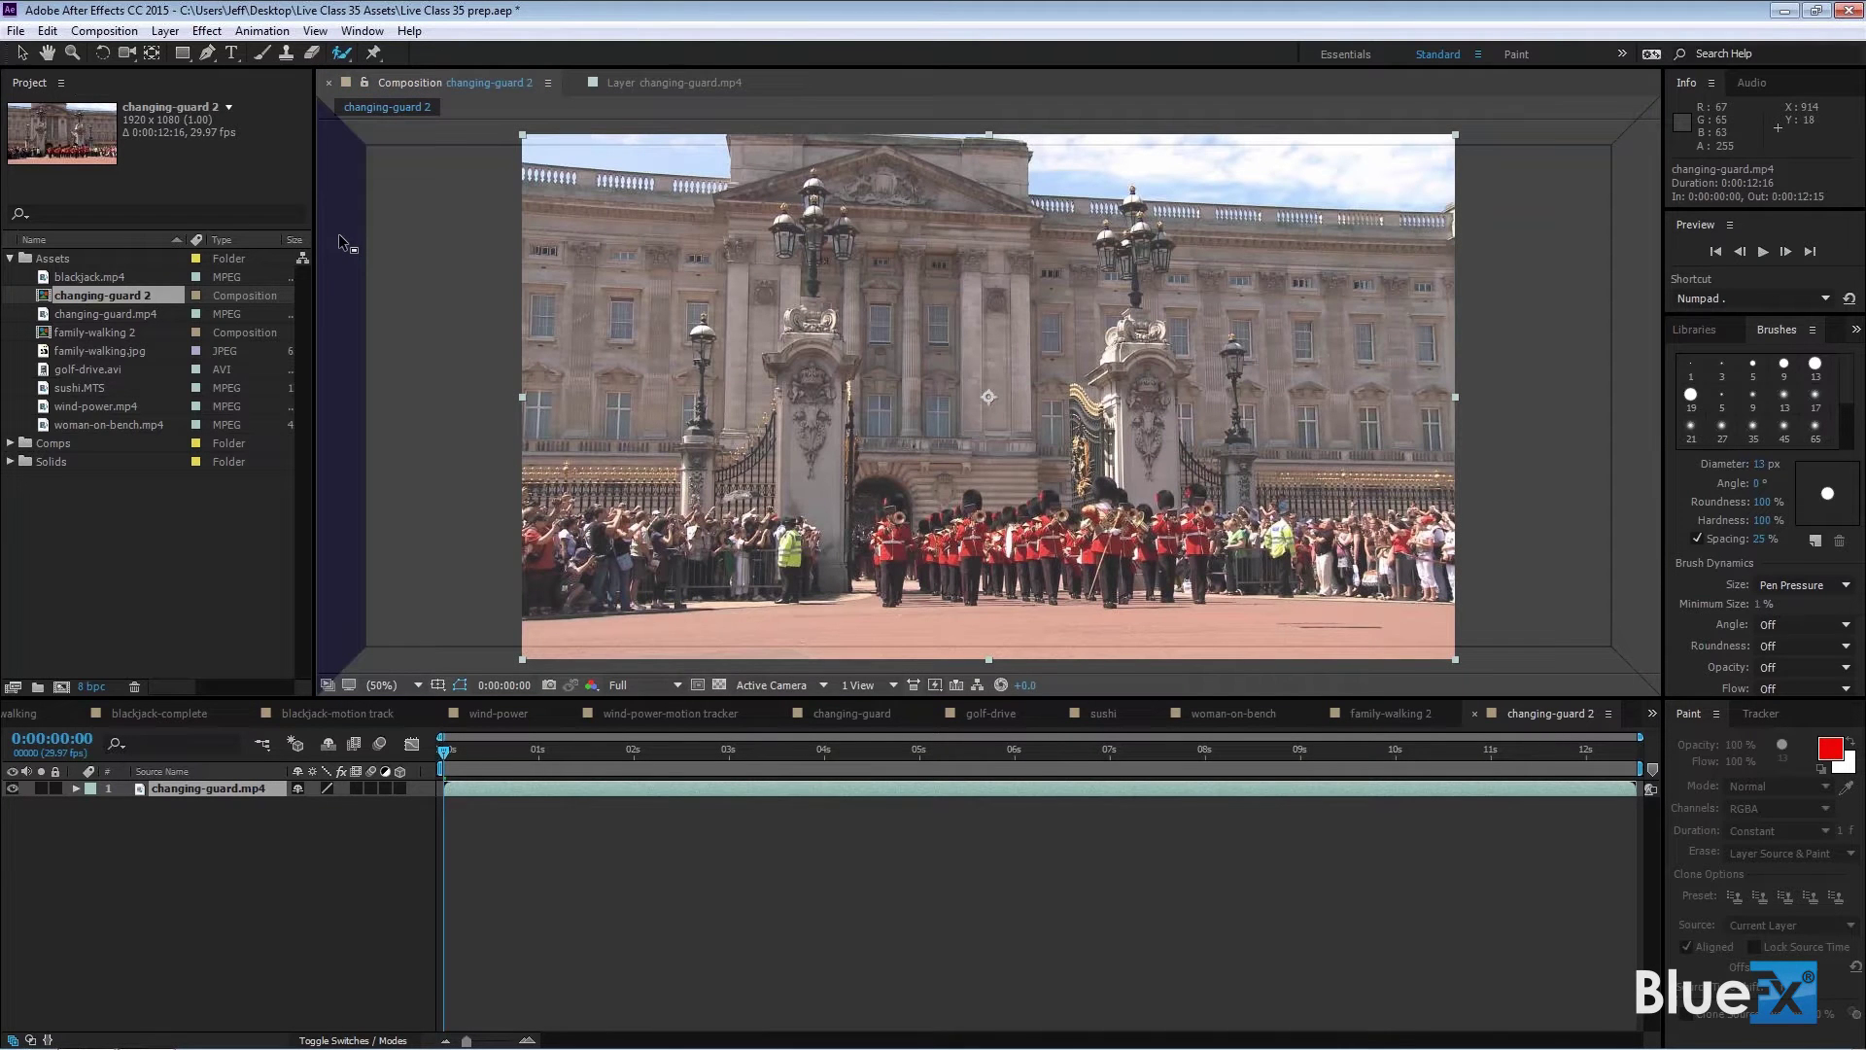
drag(339, 234, 338, 233)
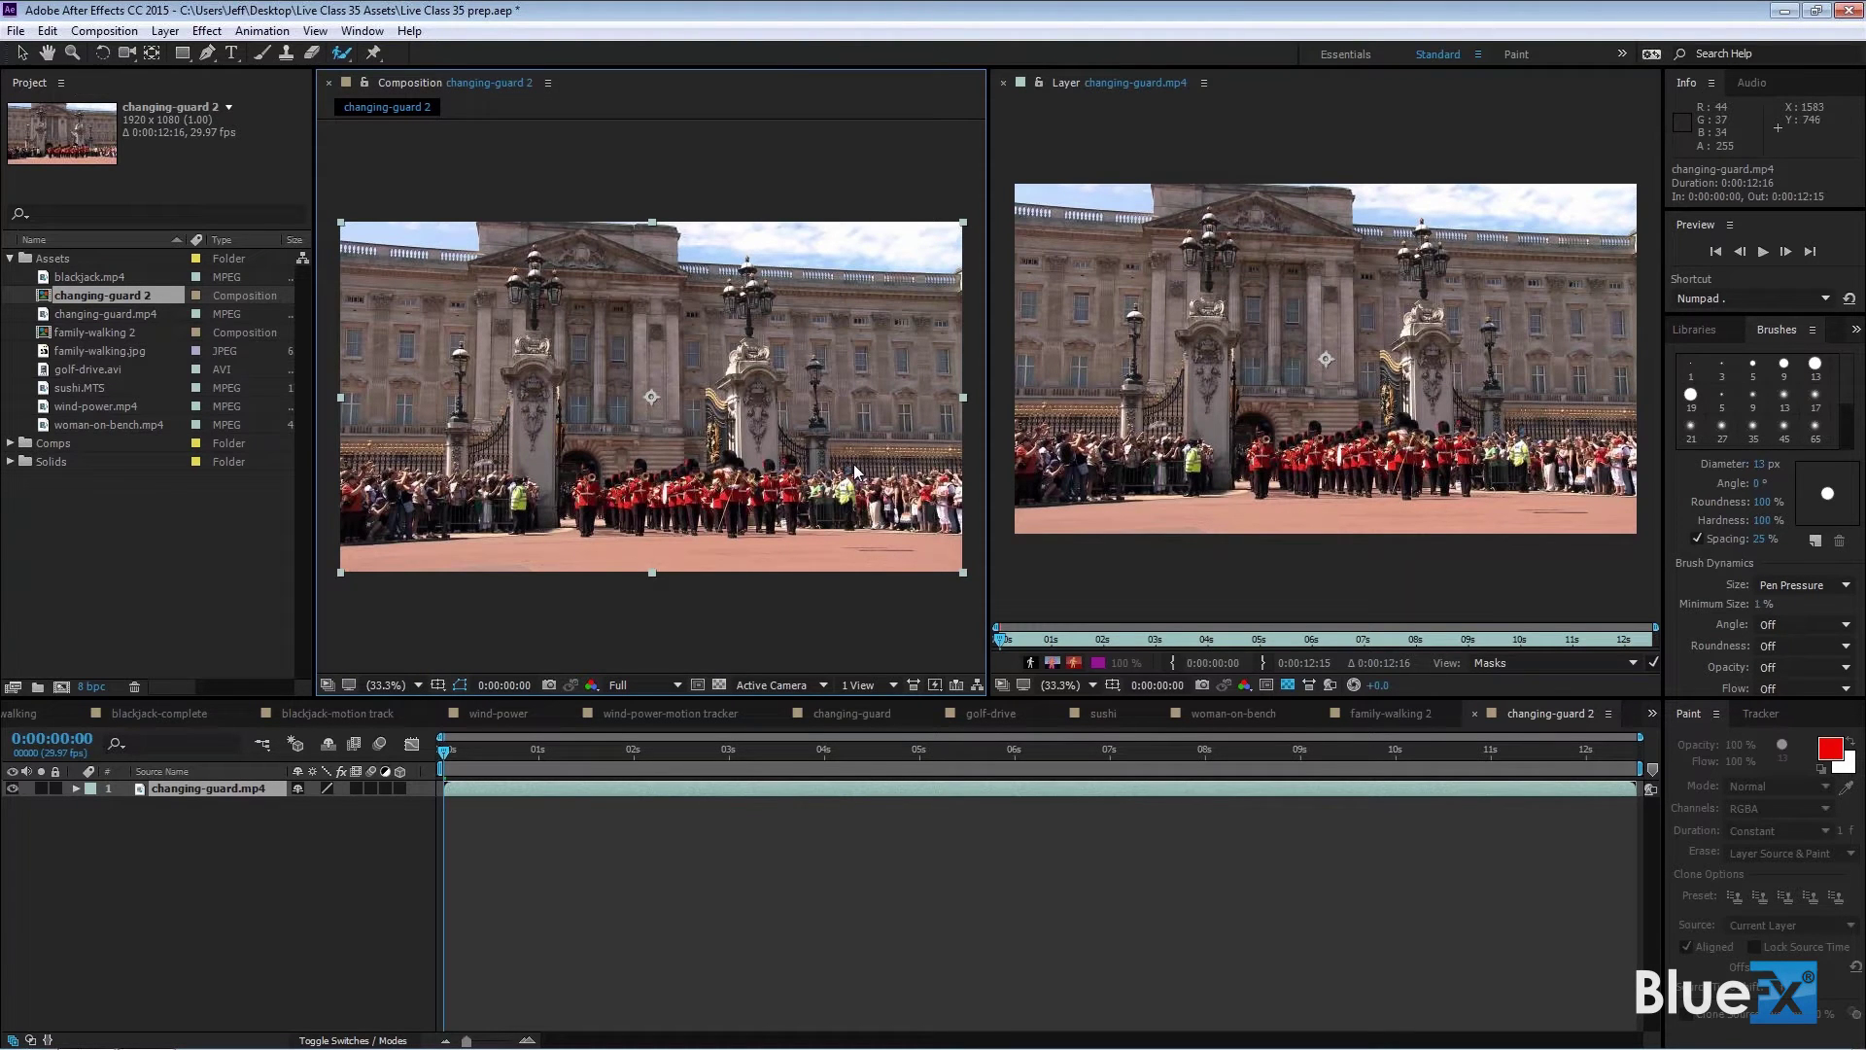
drag(315, 397, 274, 408)
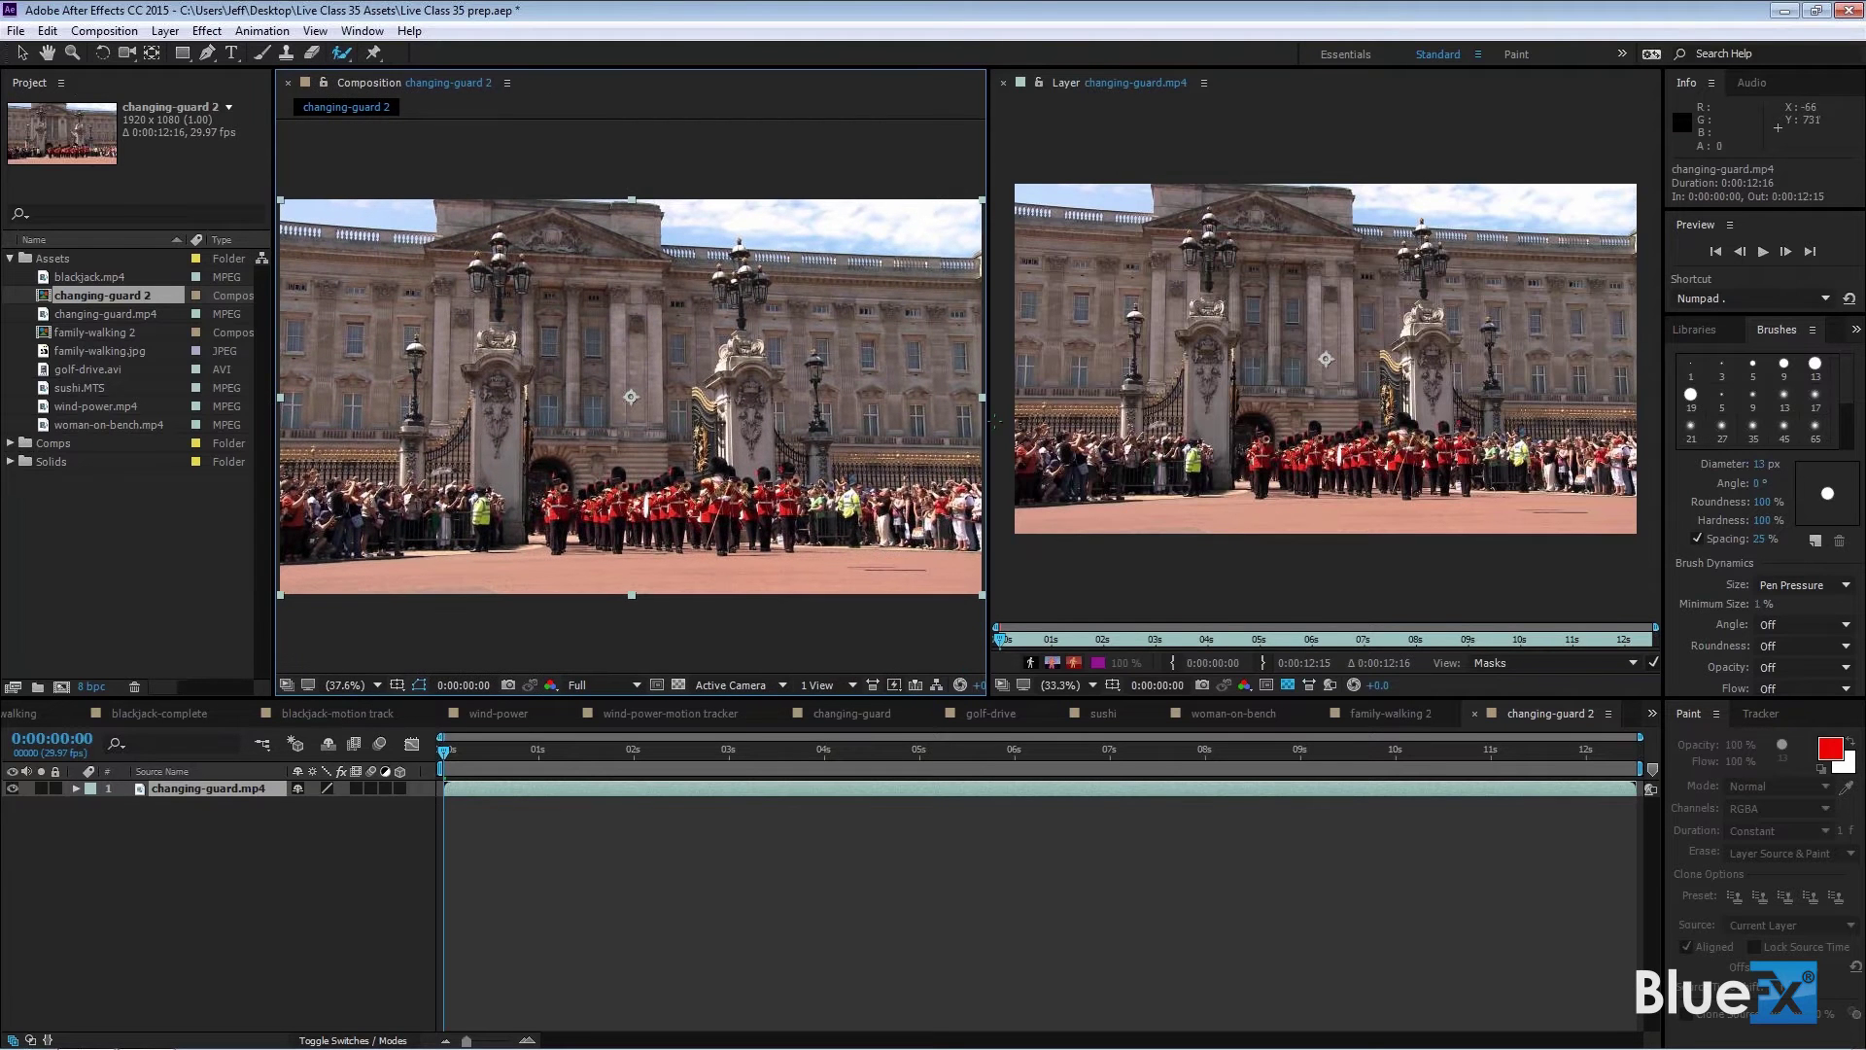
drag(989, 437, 893, 473)
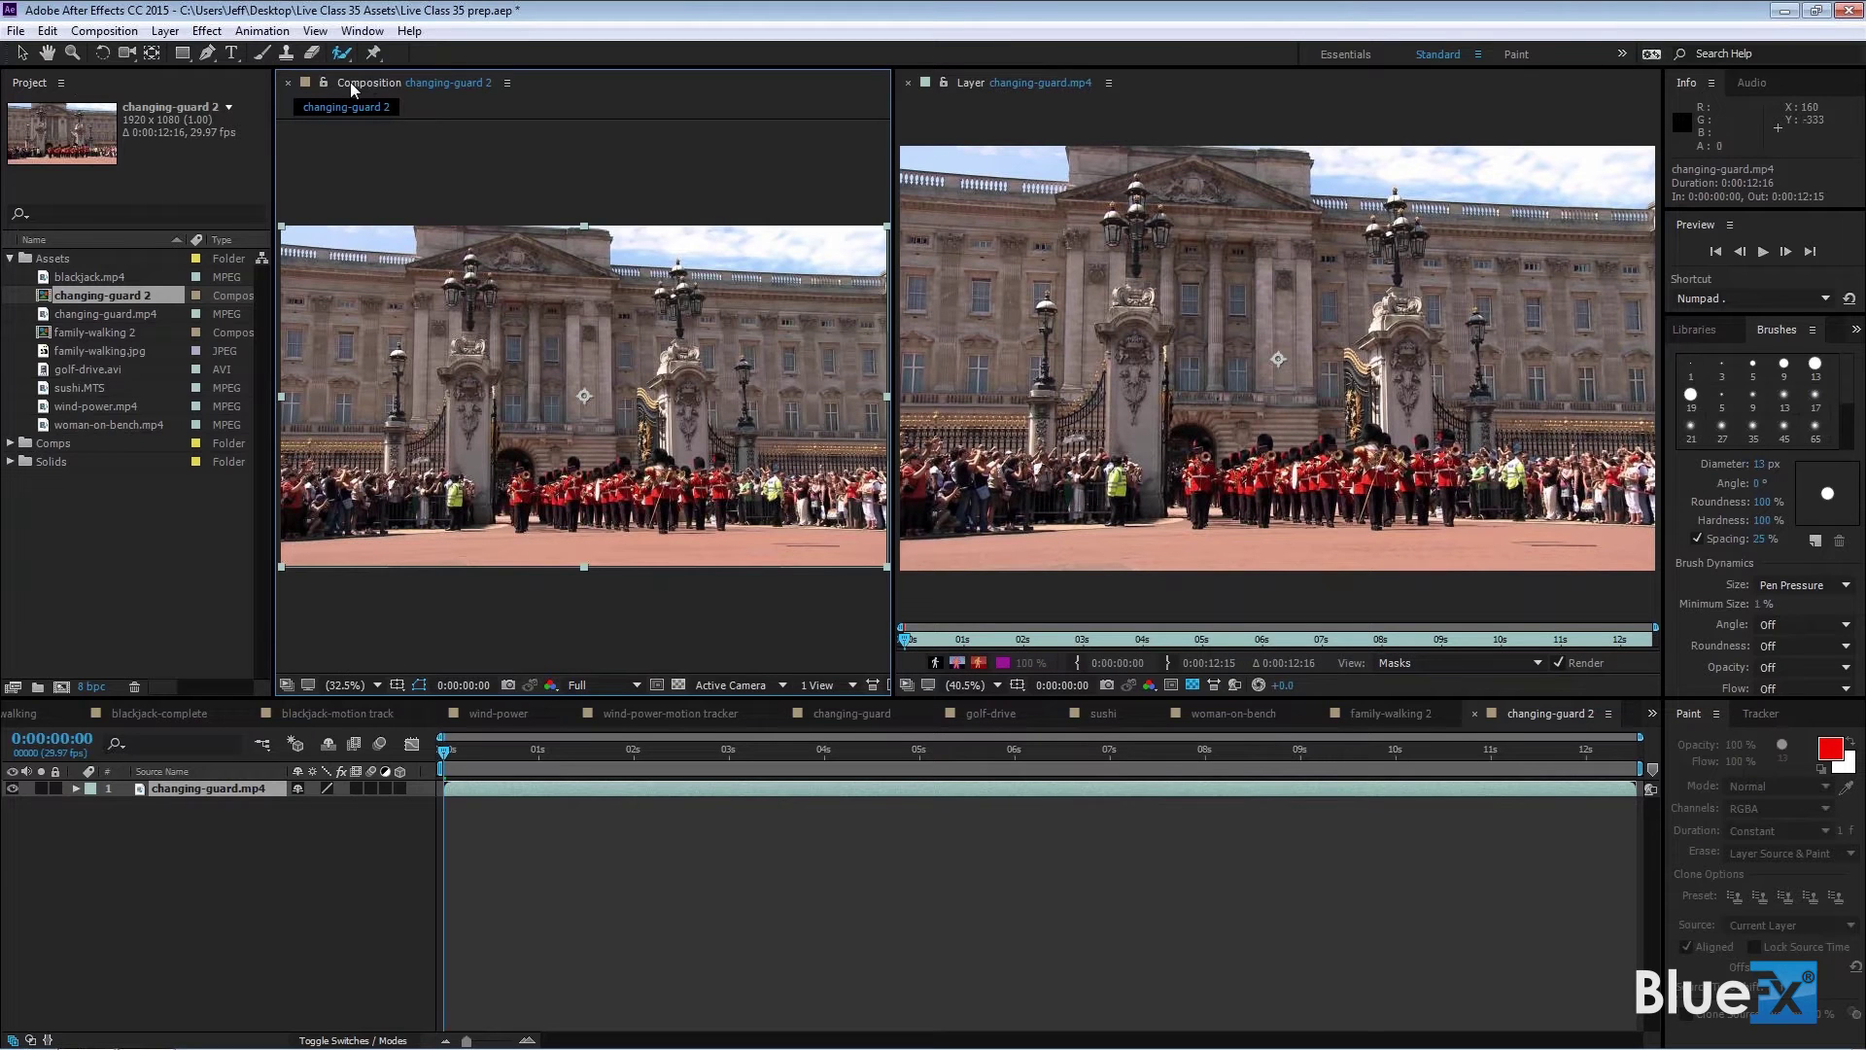
Regroup the Composition and Layer viewers in one frame with Composition first, and show the changing-guard.mp4 layer
drag(350, 82, 1161, 313)
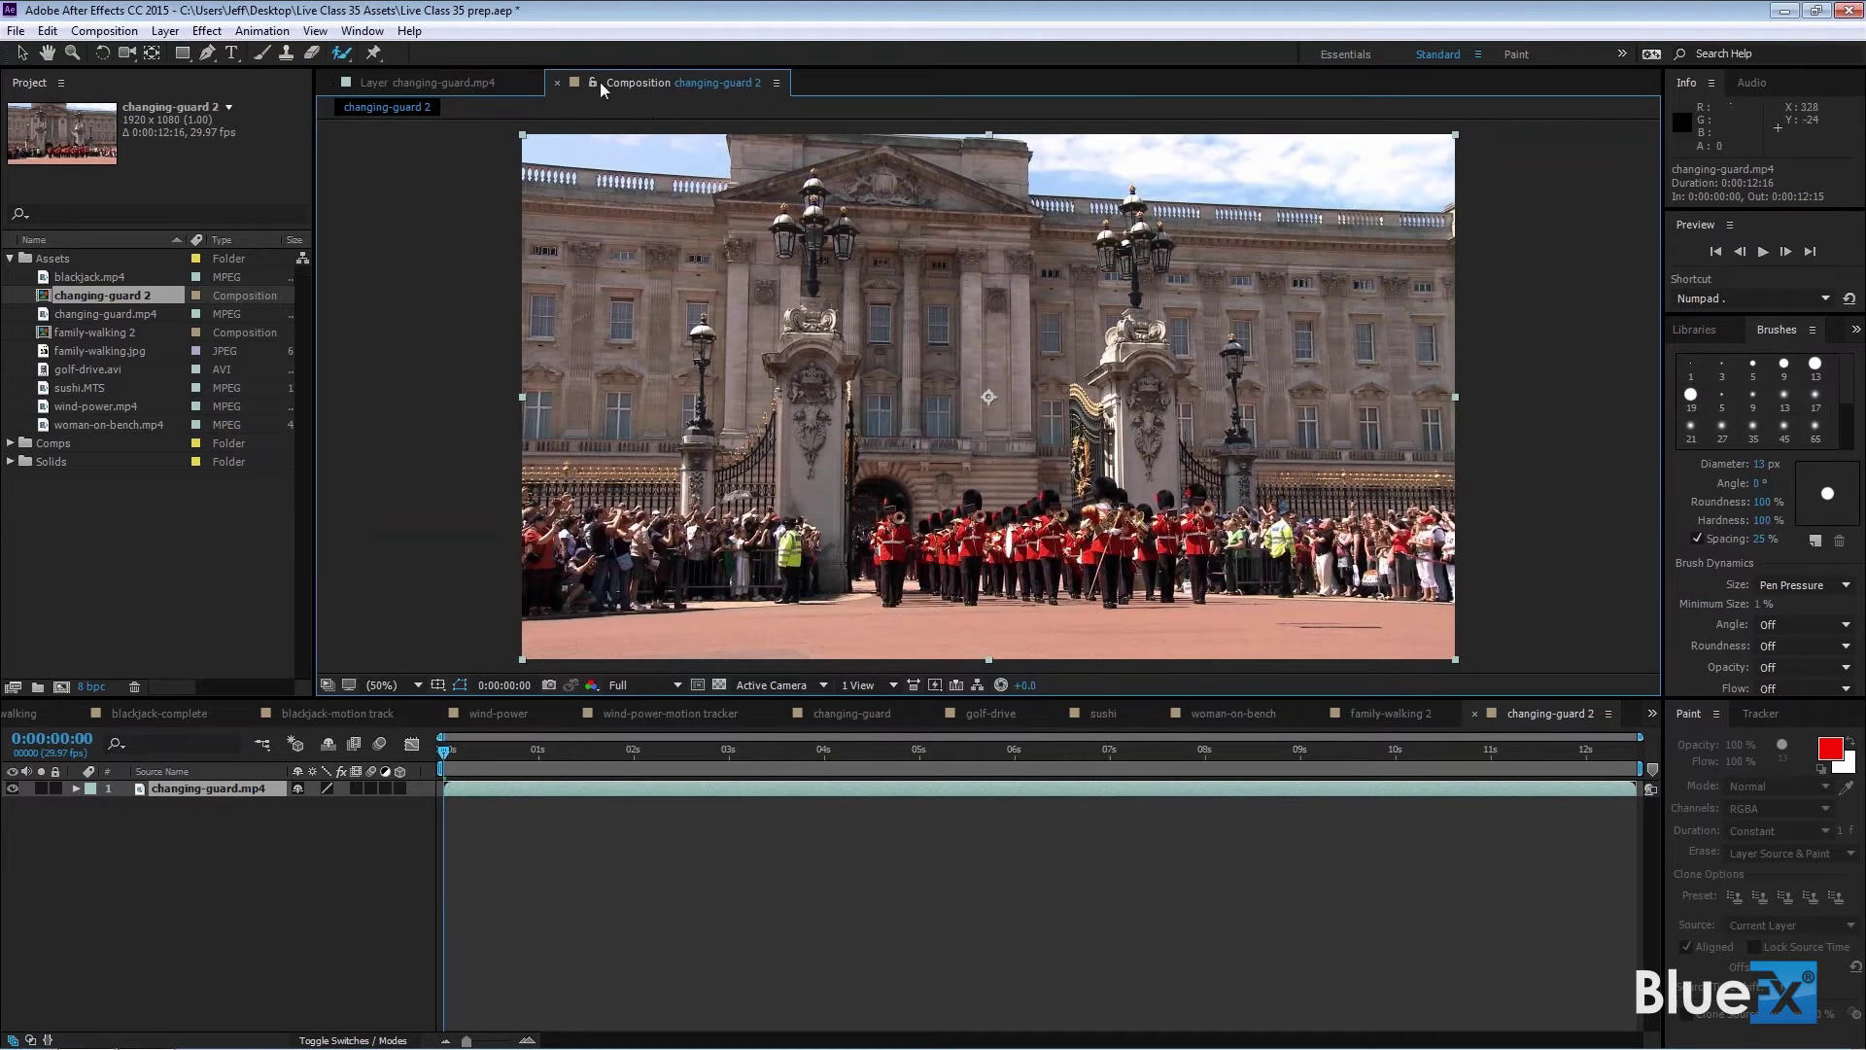
drag(621, 78, 362, 90)
click(655, 76)
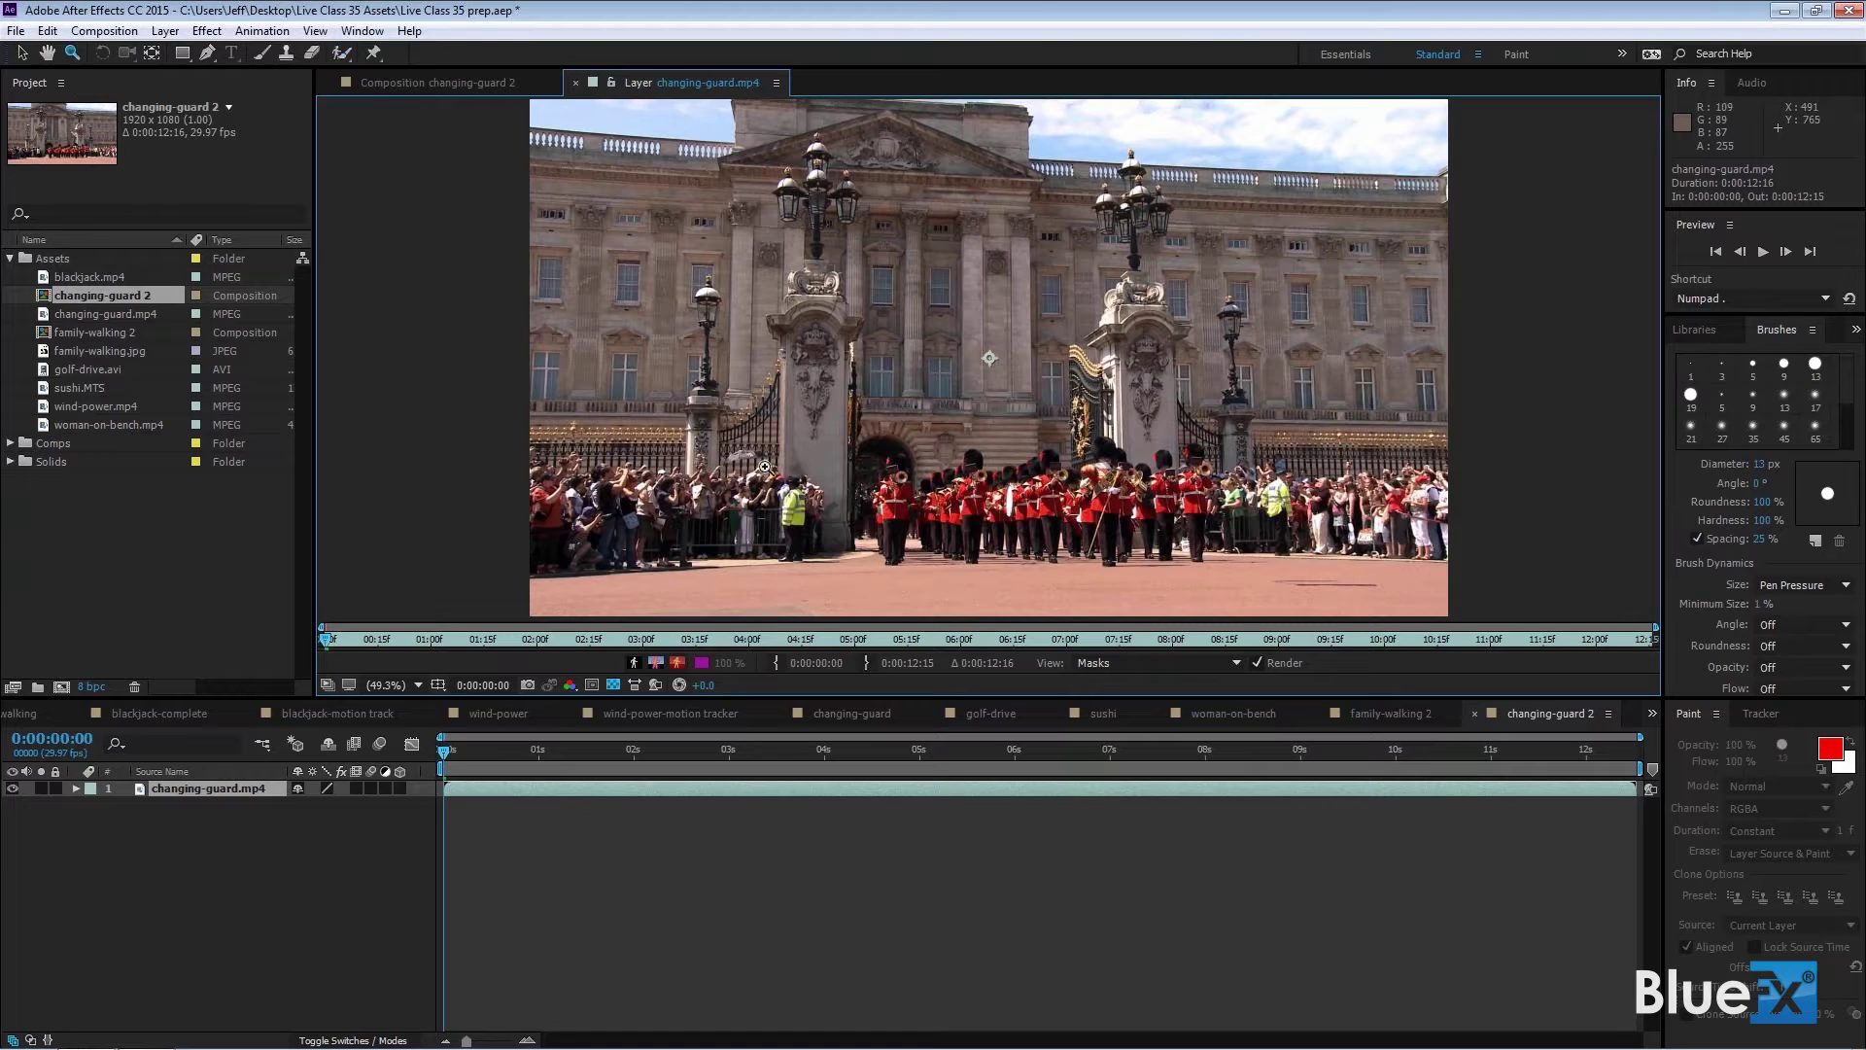
Paint Roto Brush foreground strokes over the yellow jacket of the police officer beside the crowd barrier left of the gate
scroll(822, 563, up, 5)
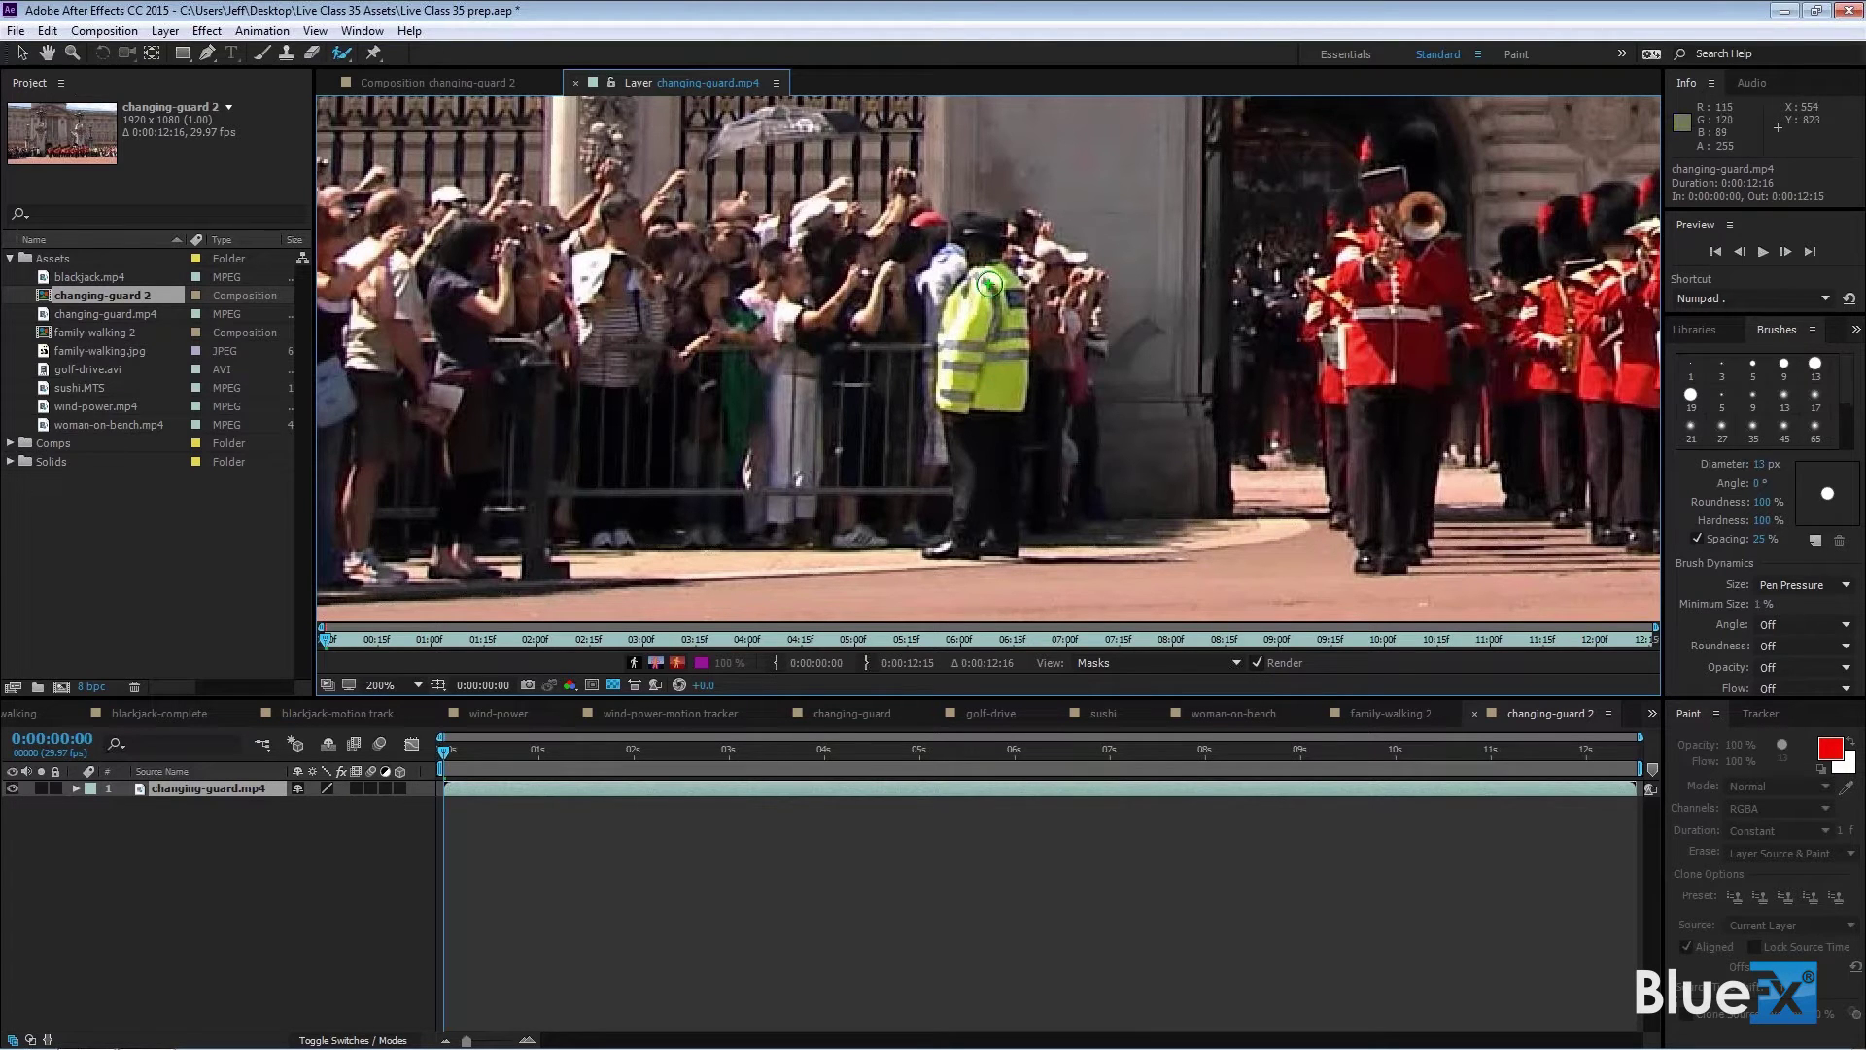
drag(990, 267, 990, 379)
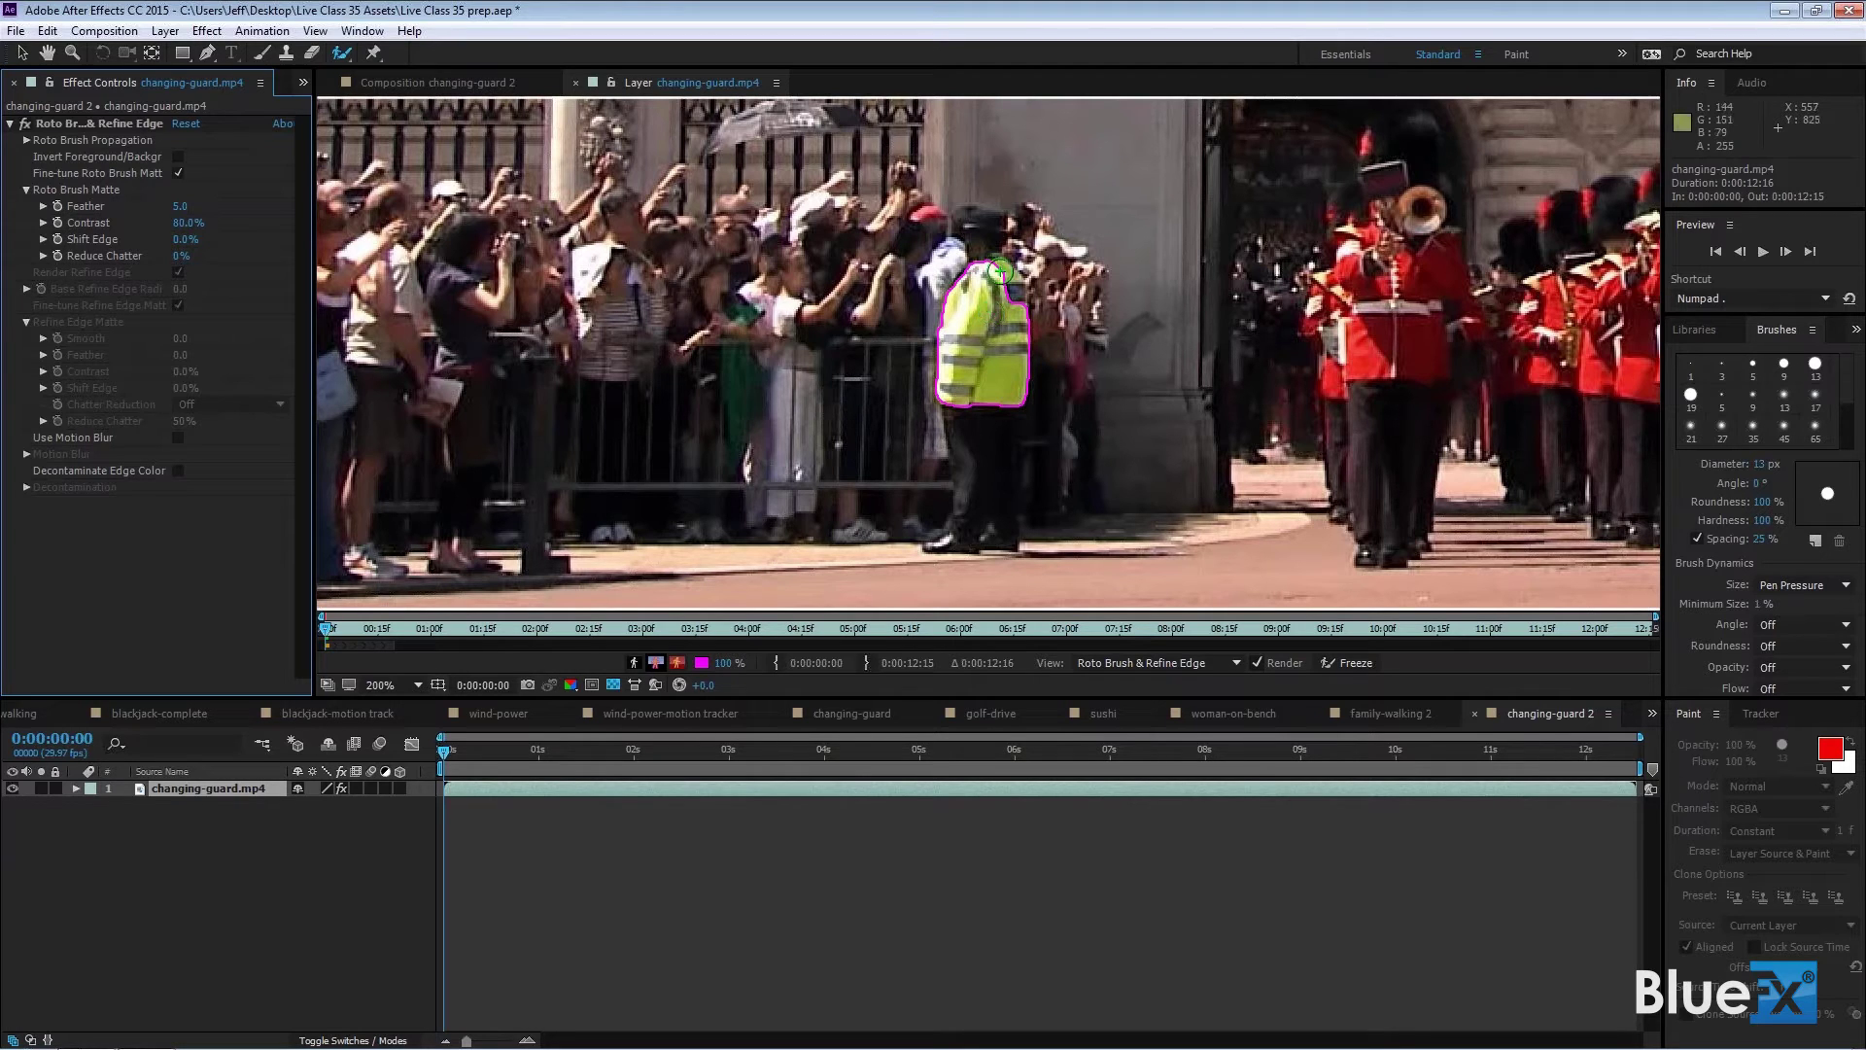
mouse_move(1009, 283)
mouse_down()
mouse_move(999, 270)
mouse_move(1009, 288)
mouse_up()
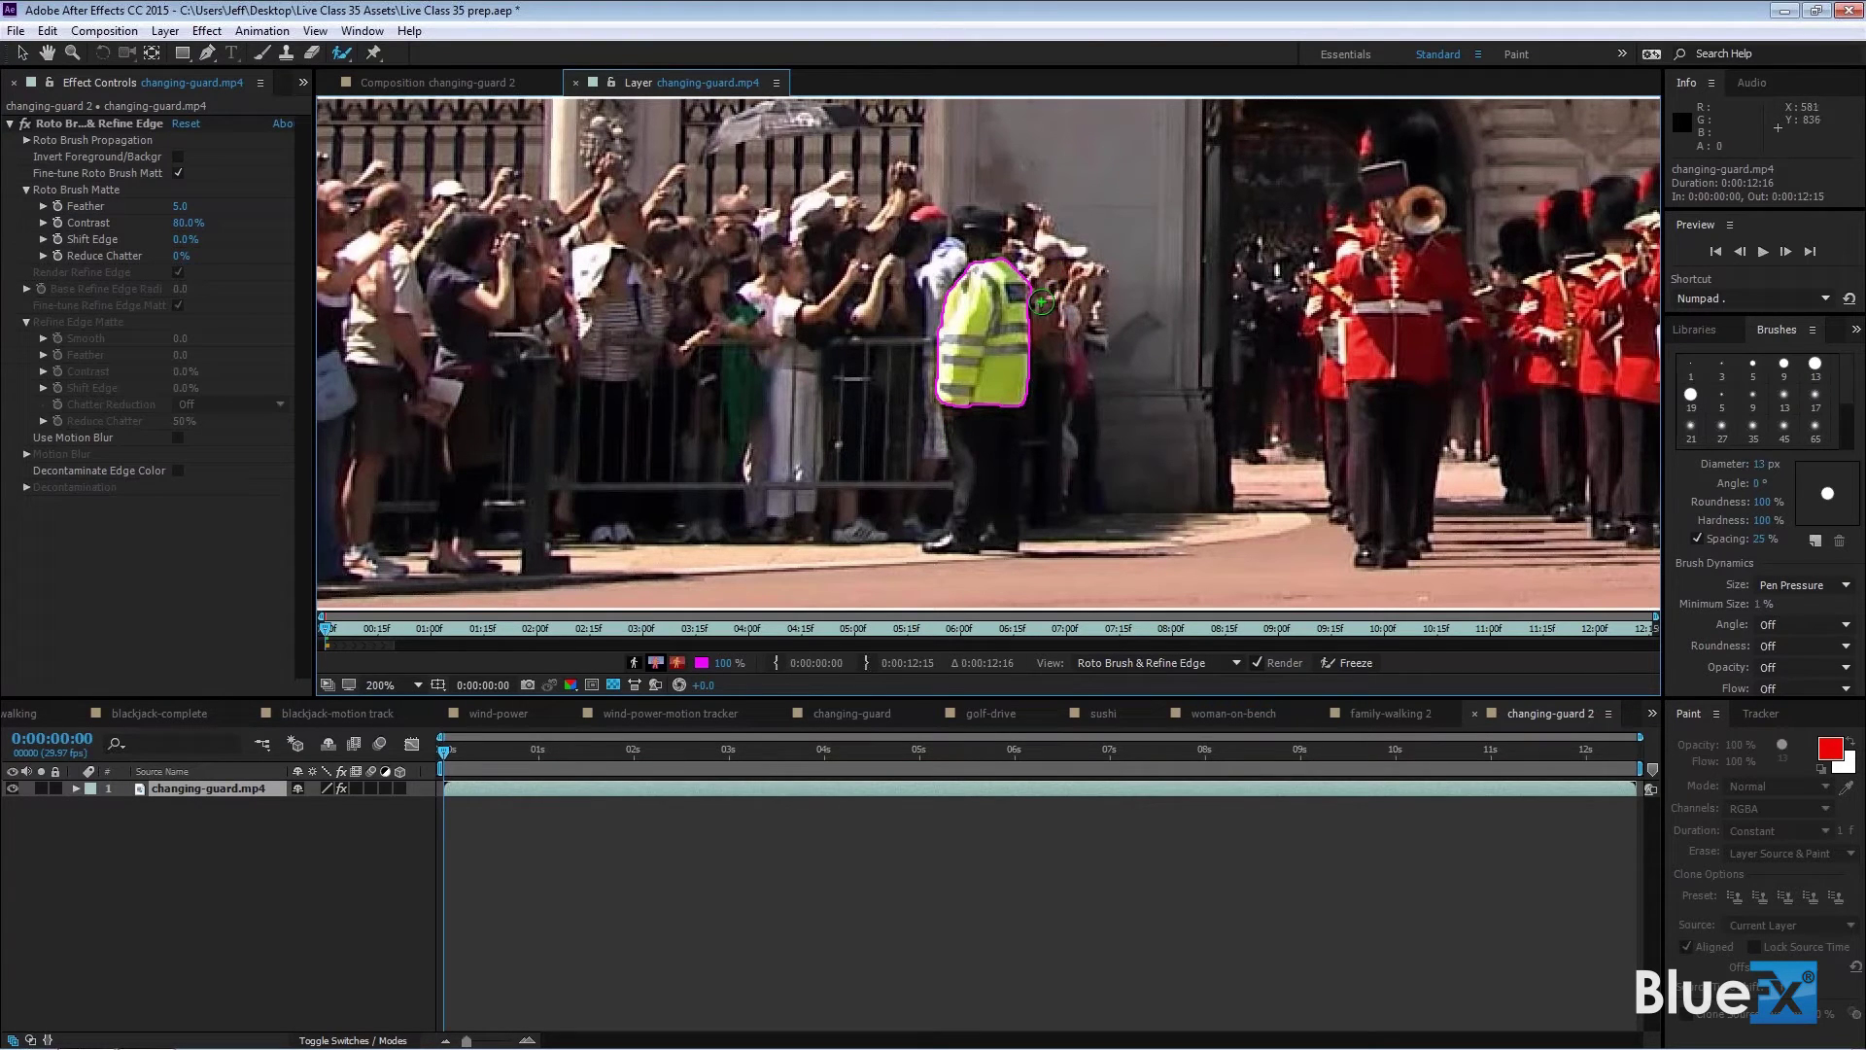
key(period)
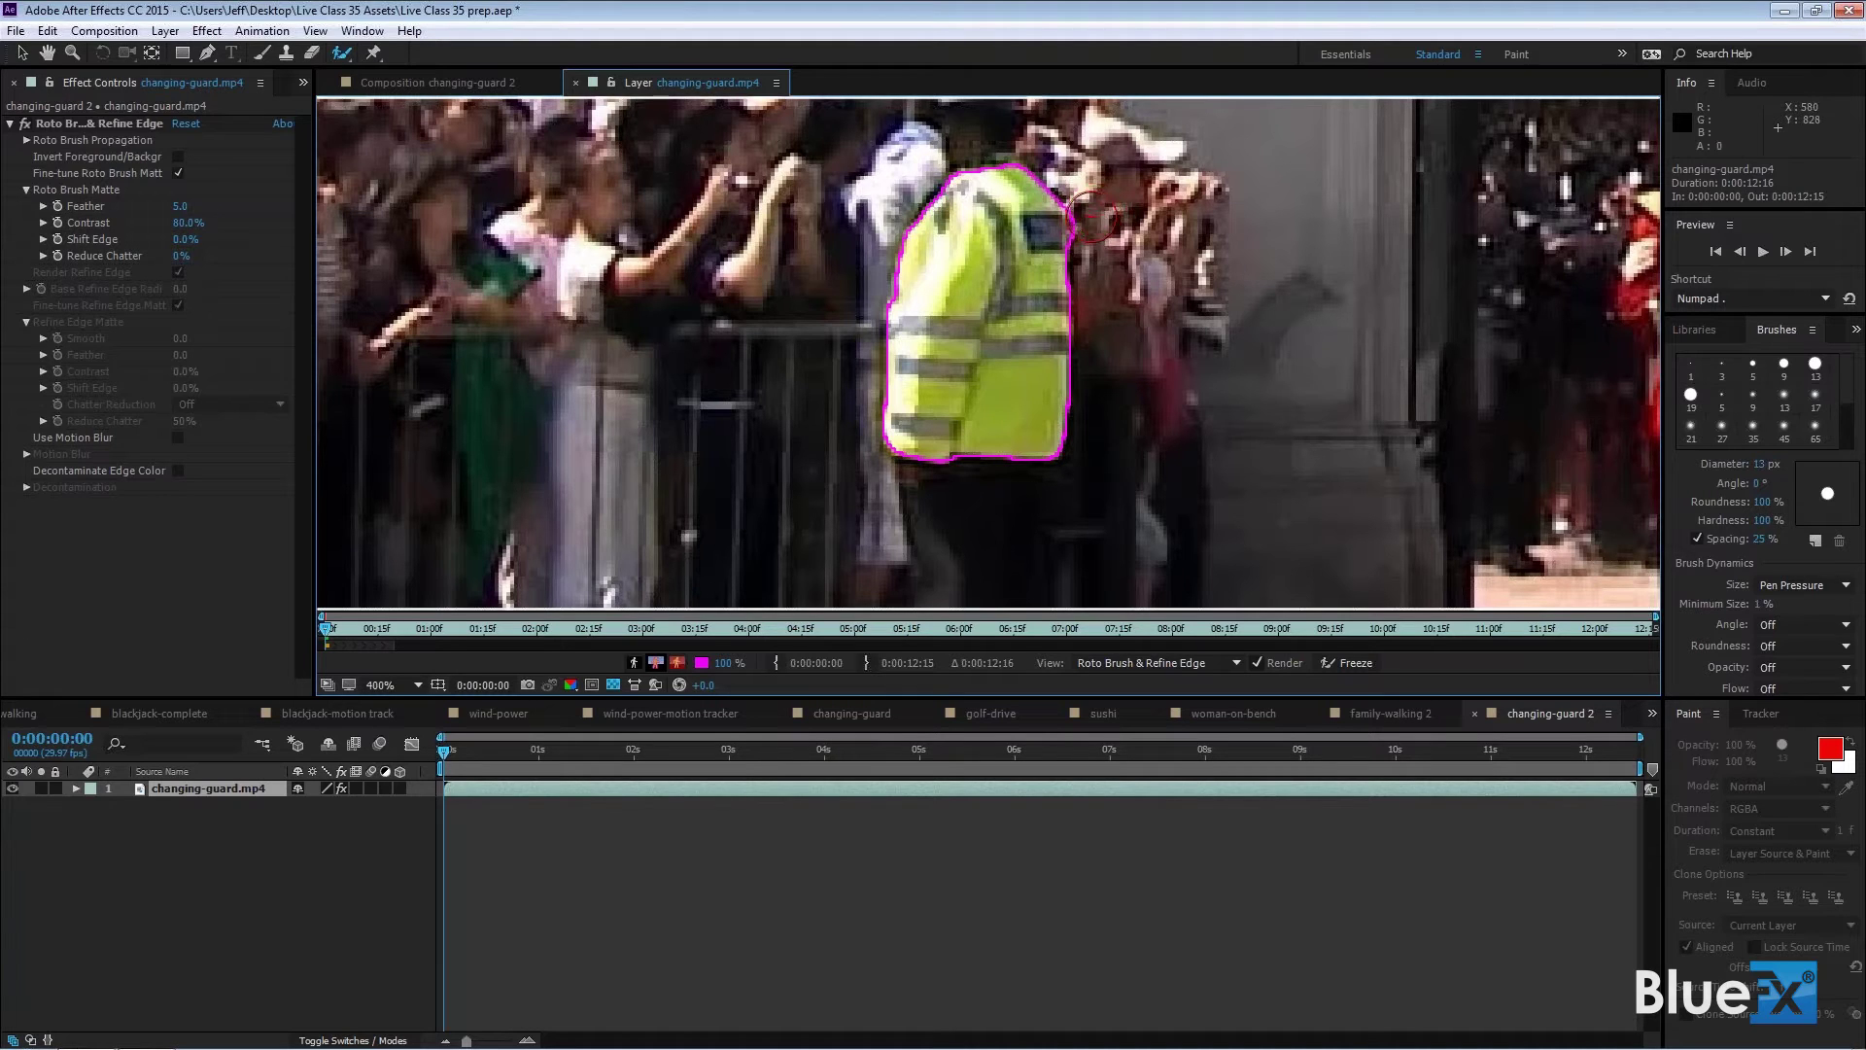
drag(1092, 194, 1090, 231)
scroll(1205, 382, up, 3)
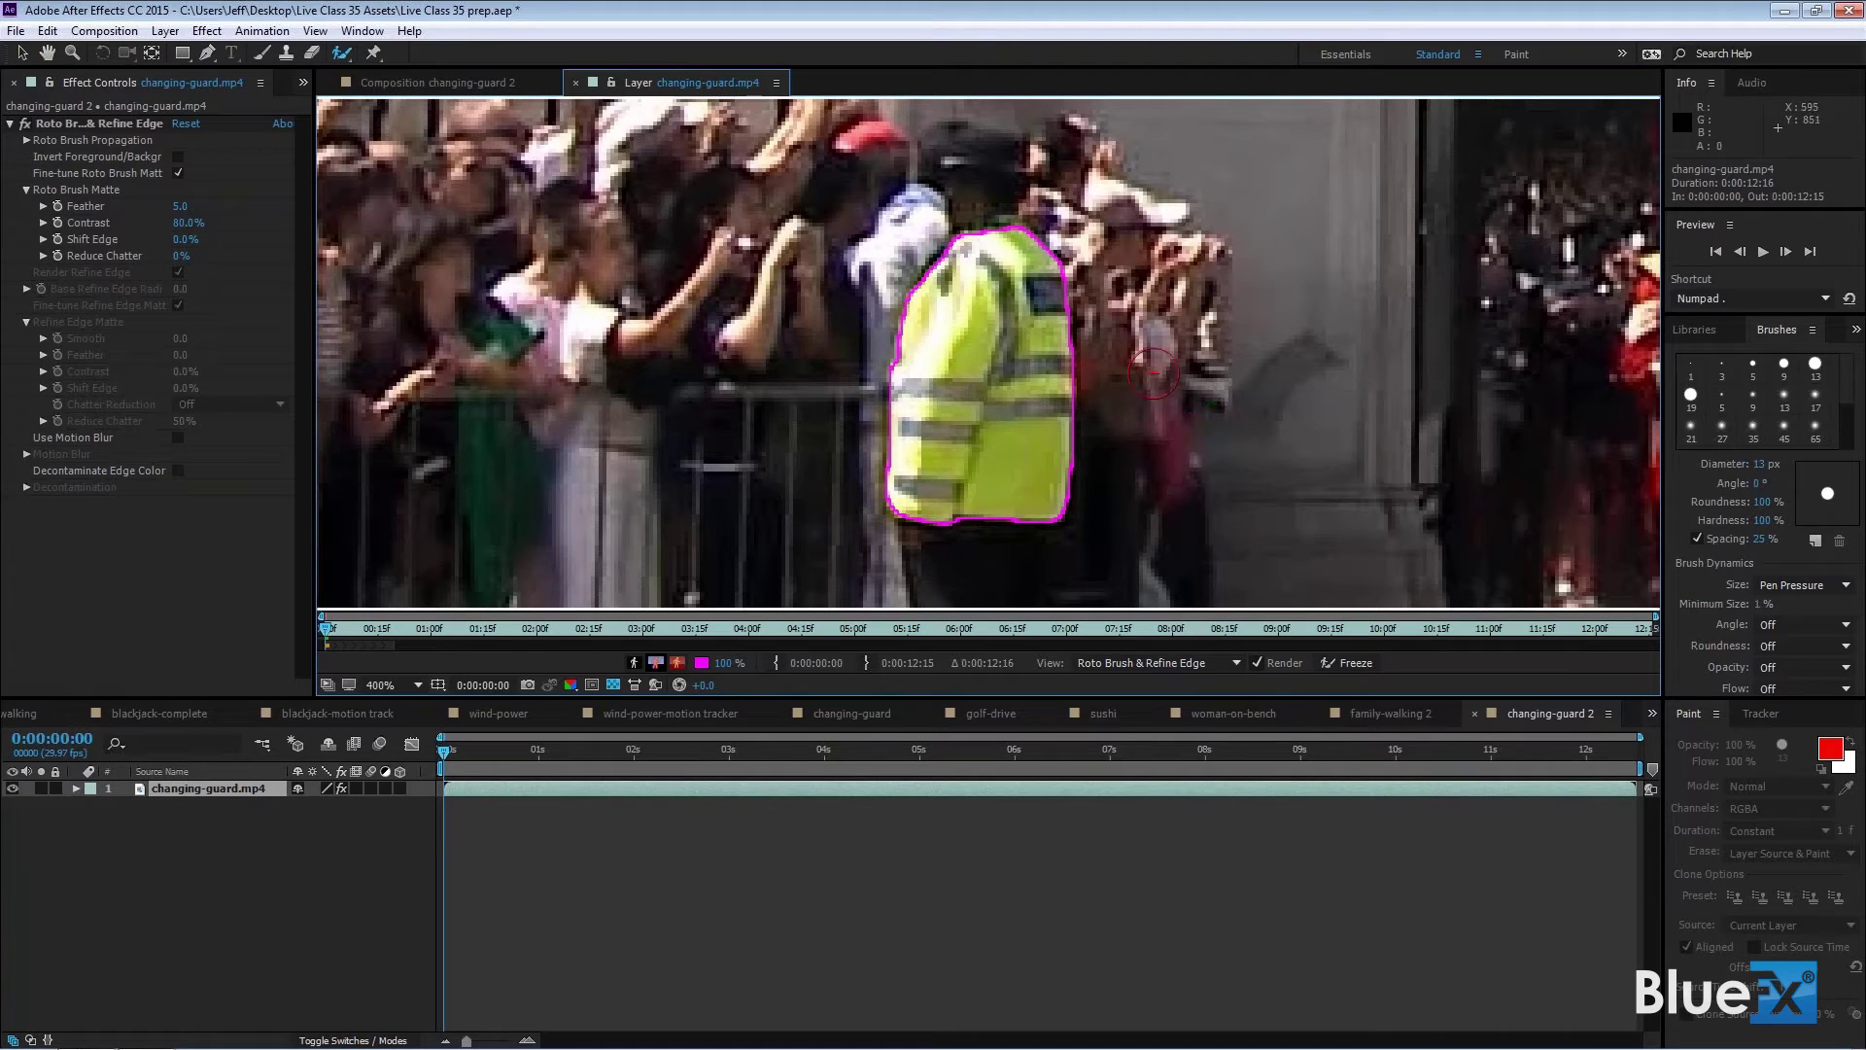
mouse_move(1140, 336)
mouse_down()
mouse_move(1130, 545)
mouse_move(856, 570)
mouse_move(789, 502)
mouse_move(892, 150)
mouse_move(1090, 136)
mouse_move(1137, 222)
mouse_move(1139, 330)
mouse_up()
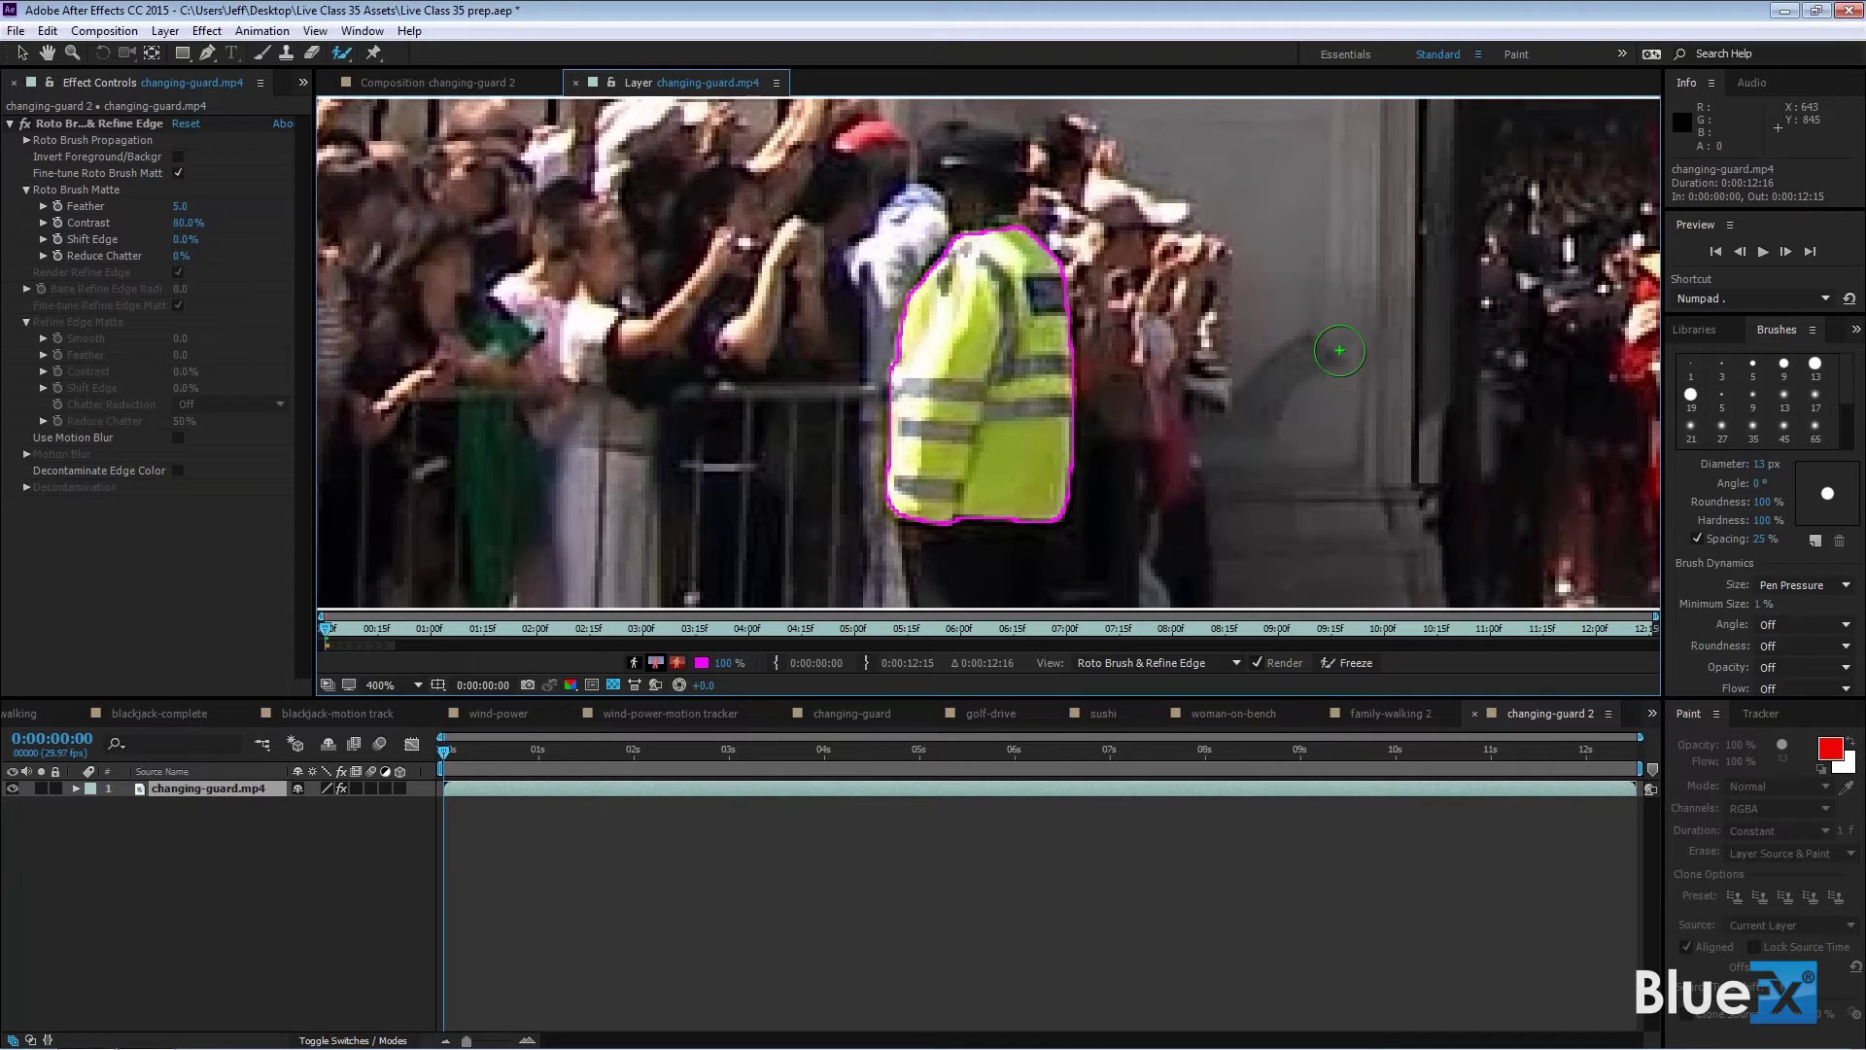
Add the yellow jacket of the officer right of the band, including both sleeves, to the Roto Brush selection
drag(1400, 347, 893, 382)
drag(1302, 396, 875, 380)
drag(1361, 360, 957, 370)
drag(1255, 360, 697, 371)
drag(1361, 370, 1154, 375)
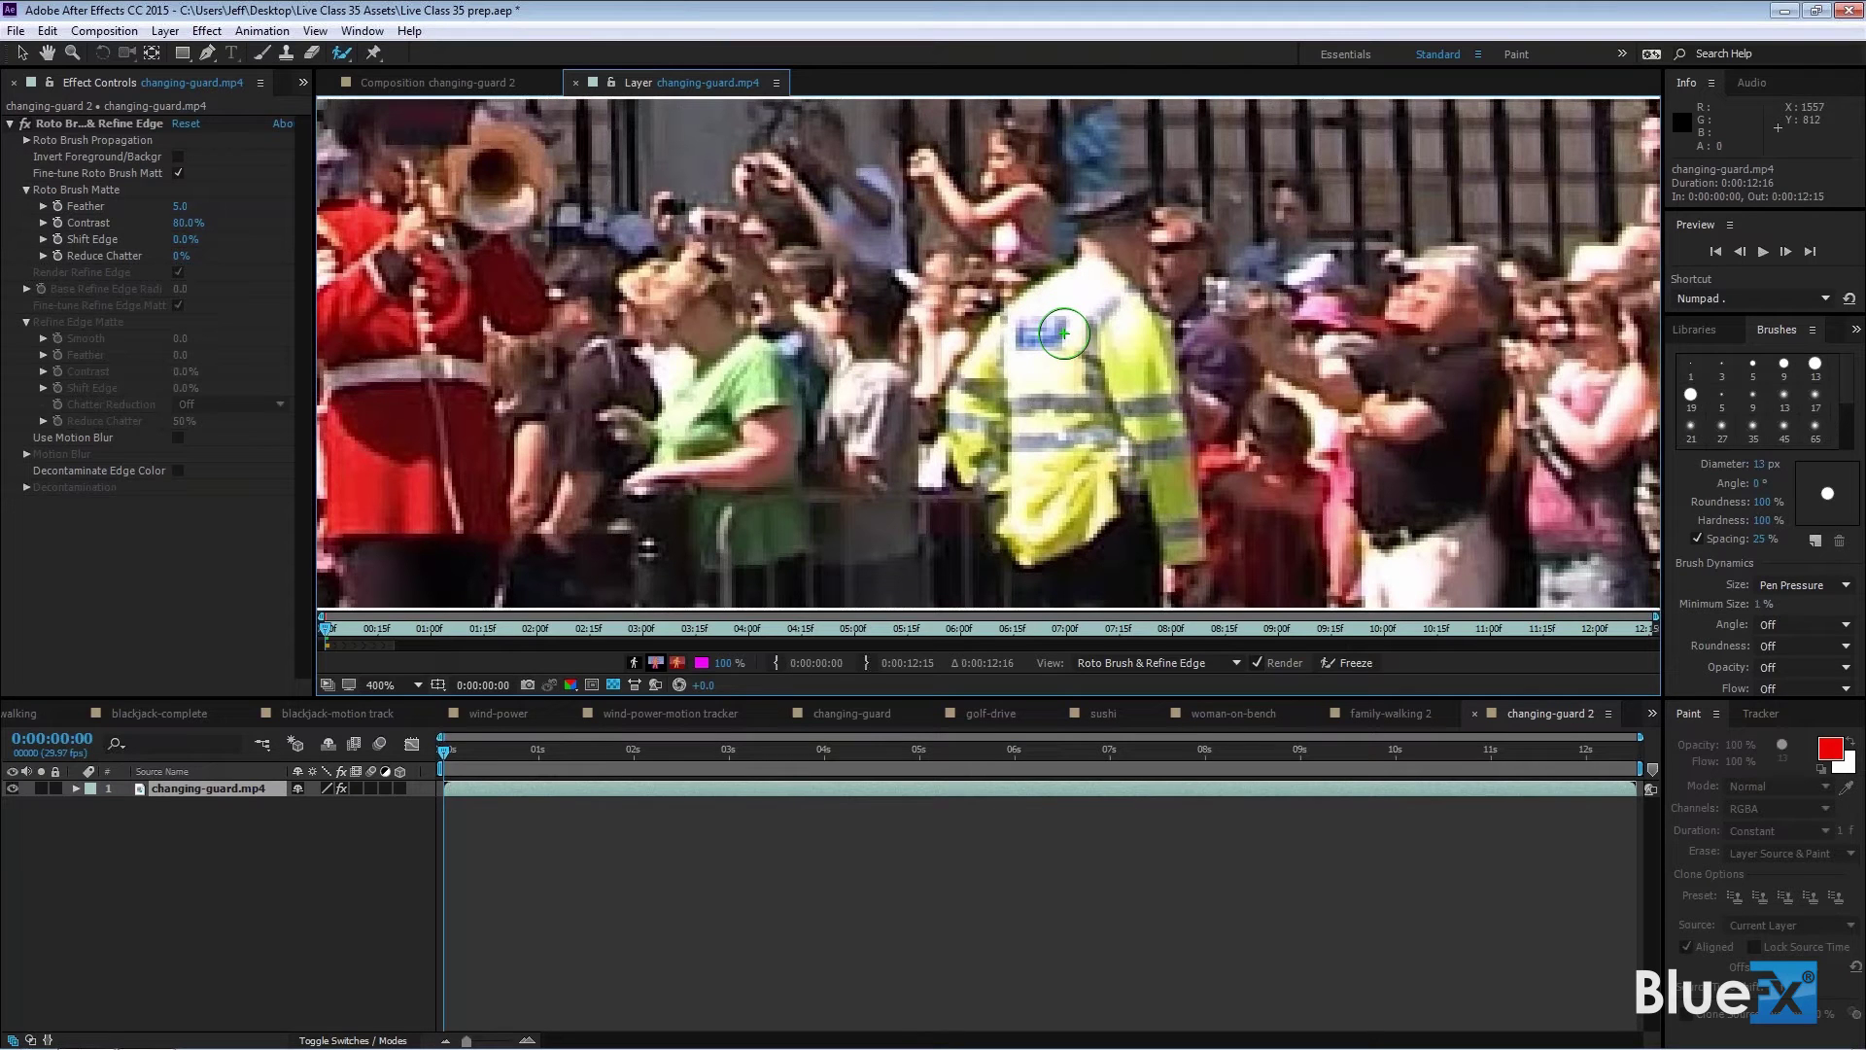
mouse_move(1083, 291)
mouse_down()
mouse_move(1027, 372)
mouse_move(1048, 472)
mouse_move(1087, 362)
mouse_move(1137, 413)
mouse_up()
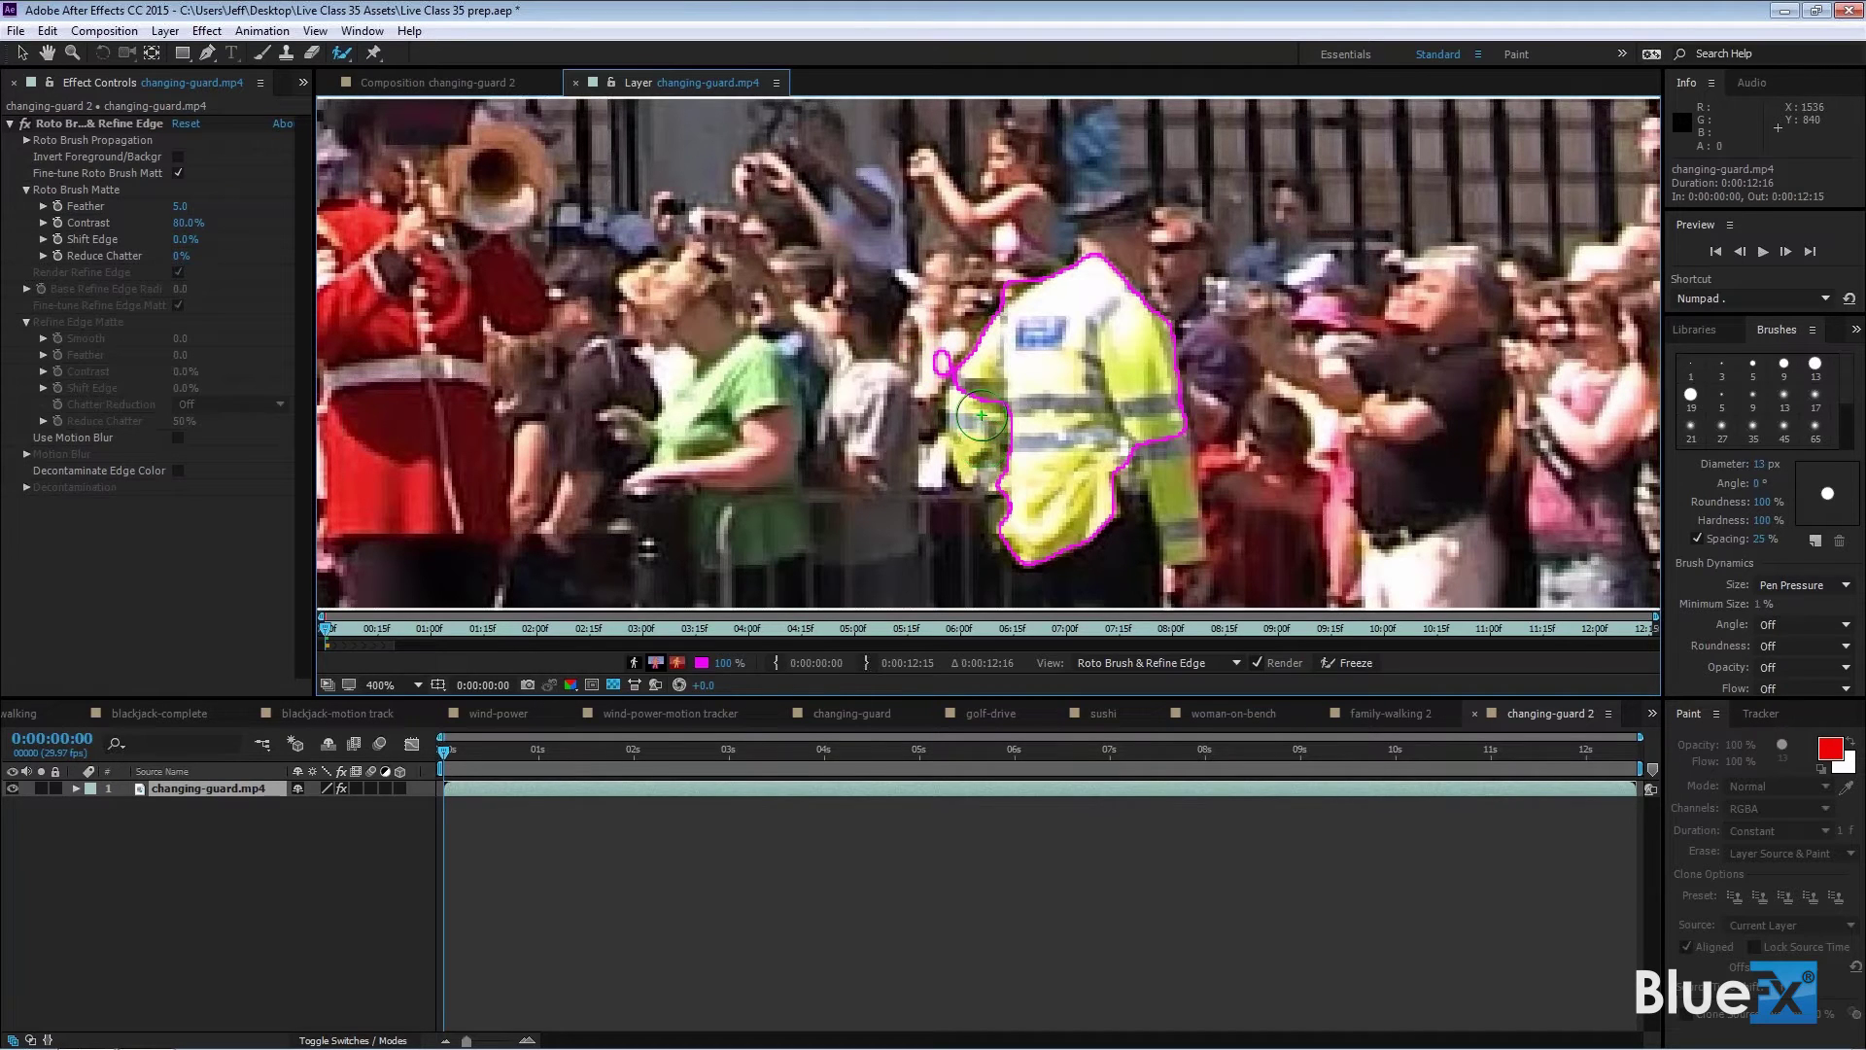
drag(982, 408, 982, 396)
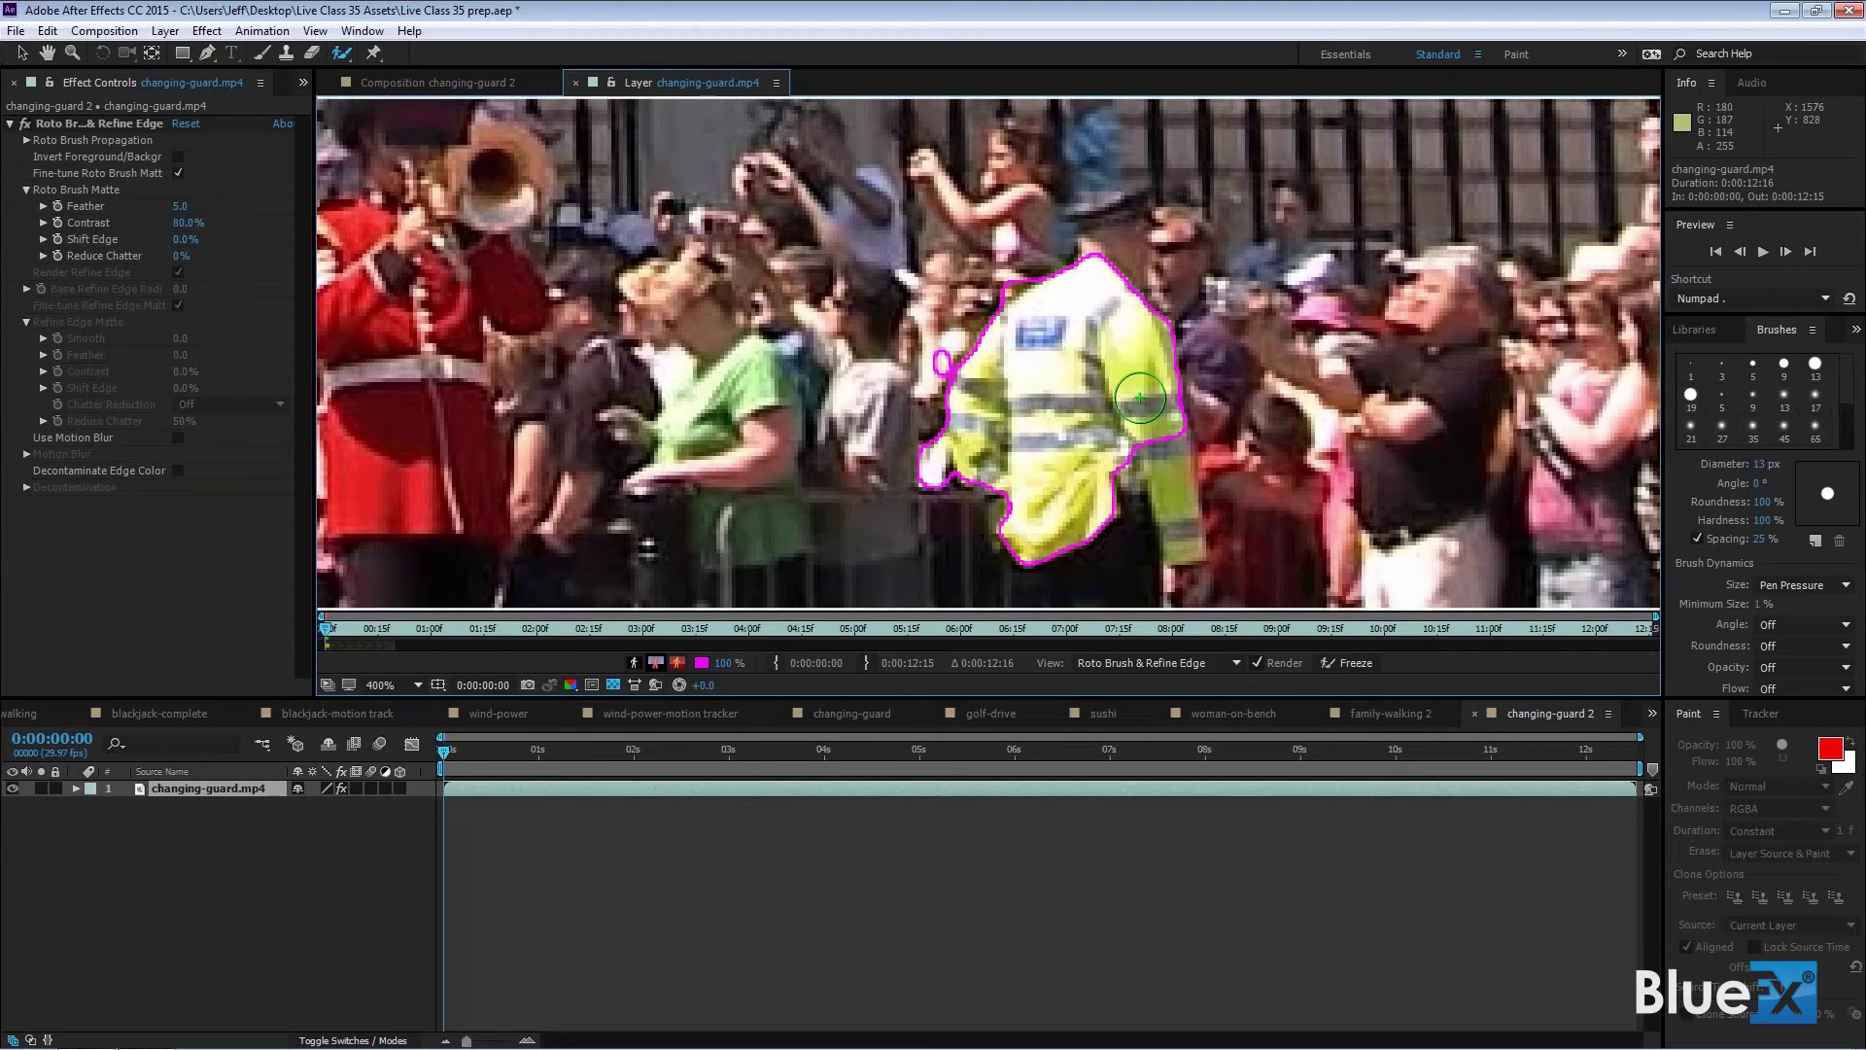
drag(1159, 437, 1196, 549)
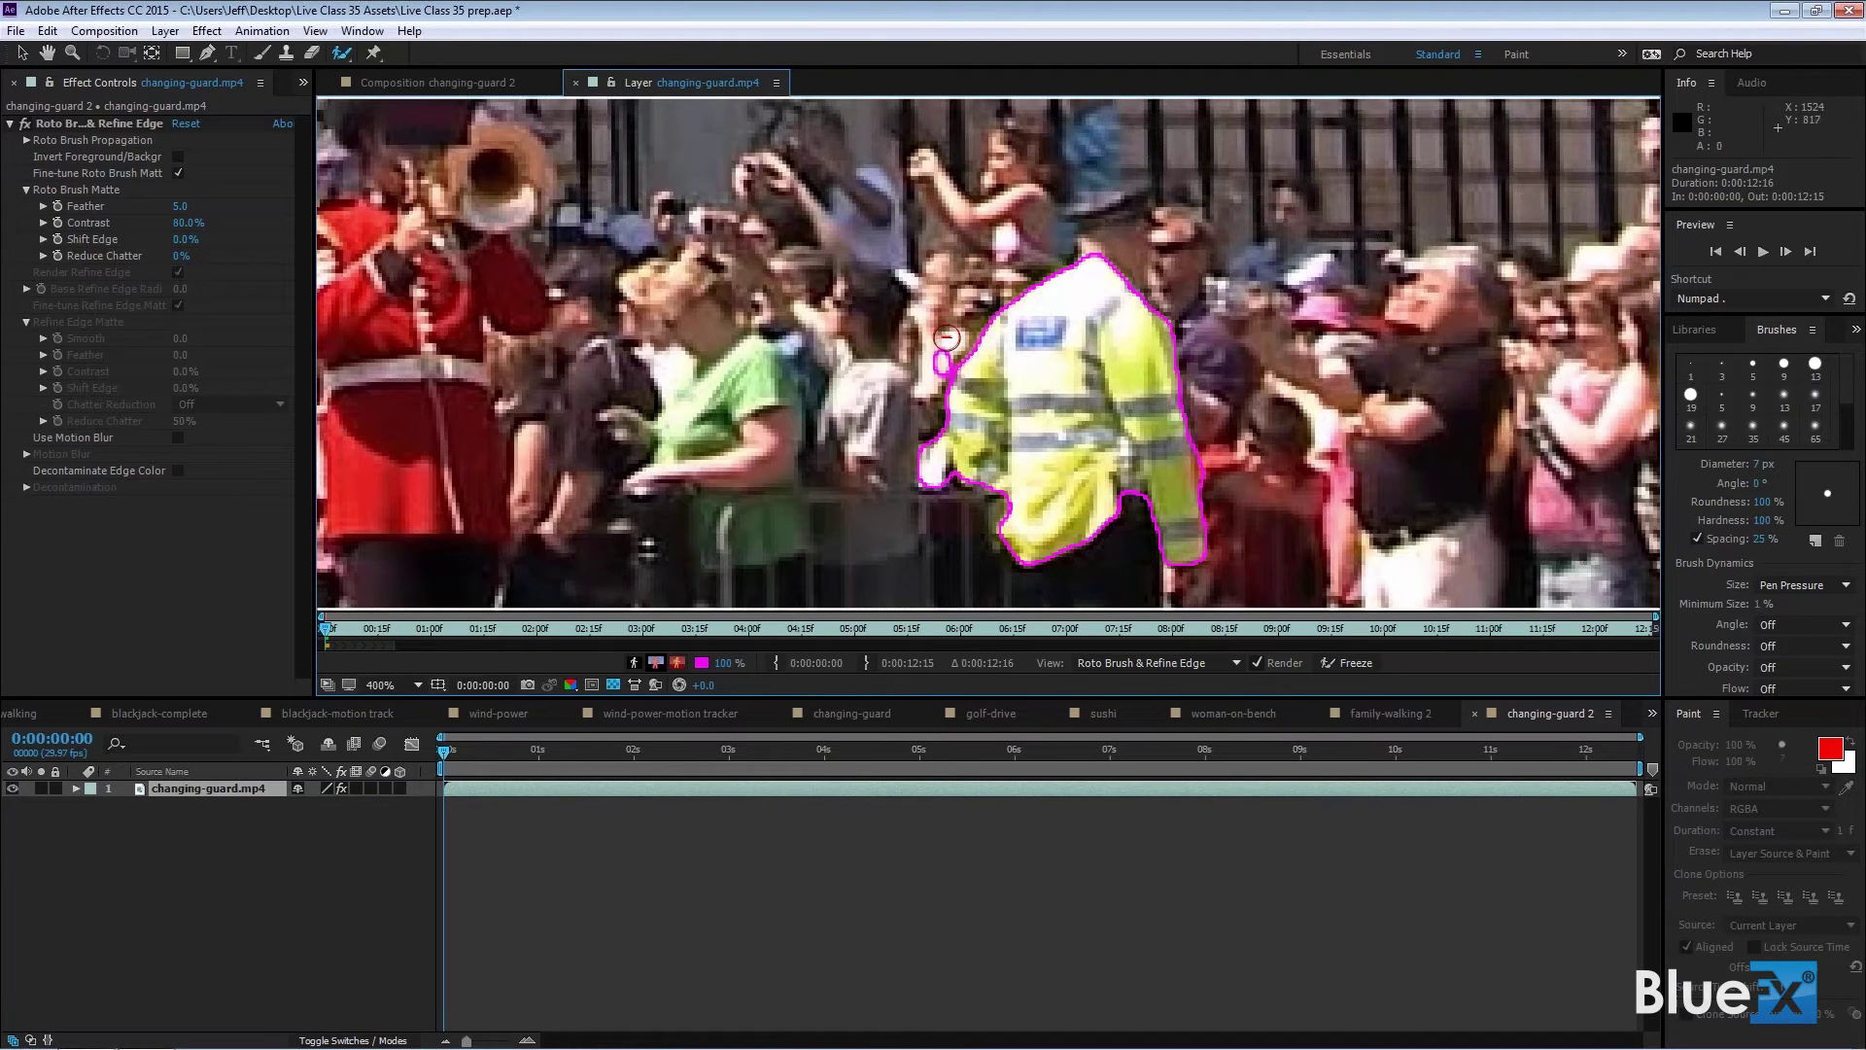
Subtract the stray areas beside the right-hand officer's left sleeve from the Roto Brush selection using a 7 px brush
alt+drag(943, 331, 923, 396)
alt+drag(925, 416, 942, 506)
key(shift+slash)
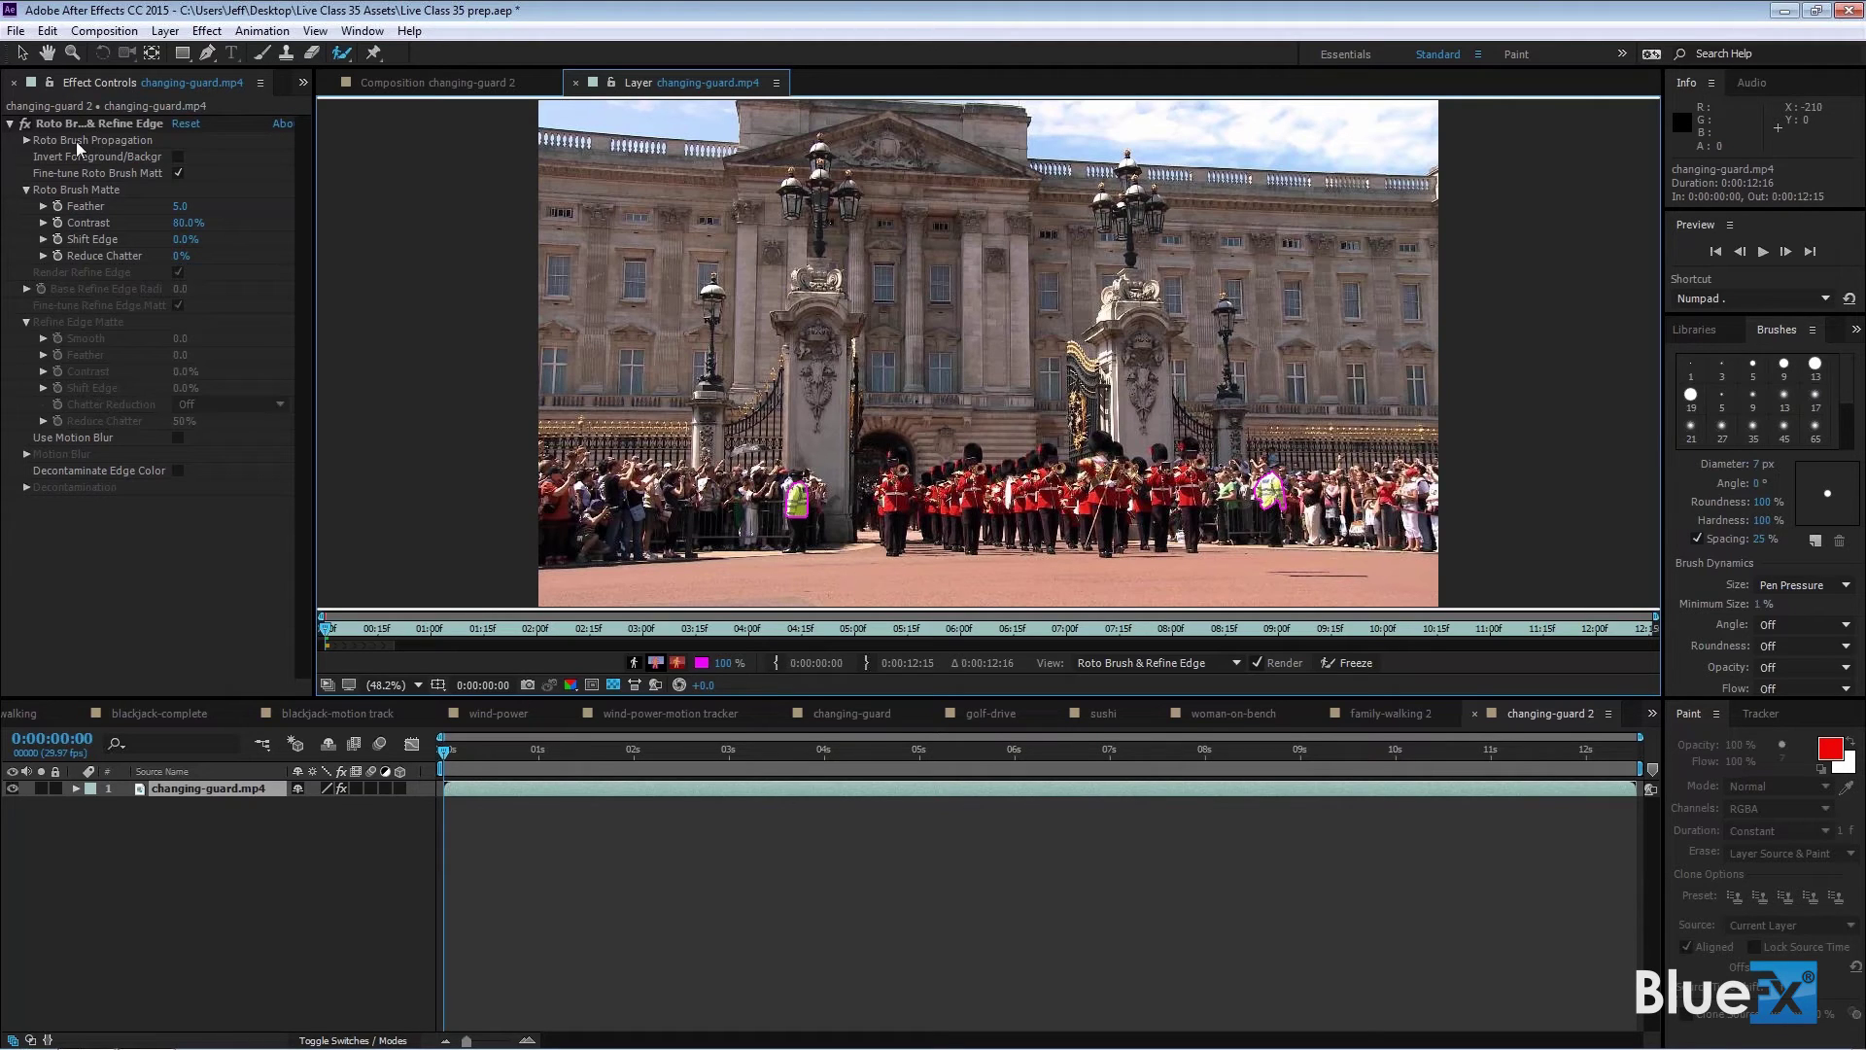
Review the Roto Brush Propagation settings of the Roto Brush & Refine Edge effect
click(27, 139)
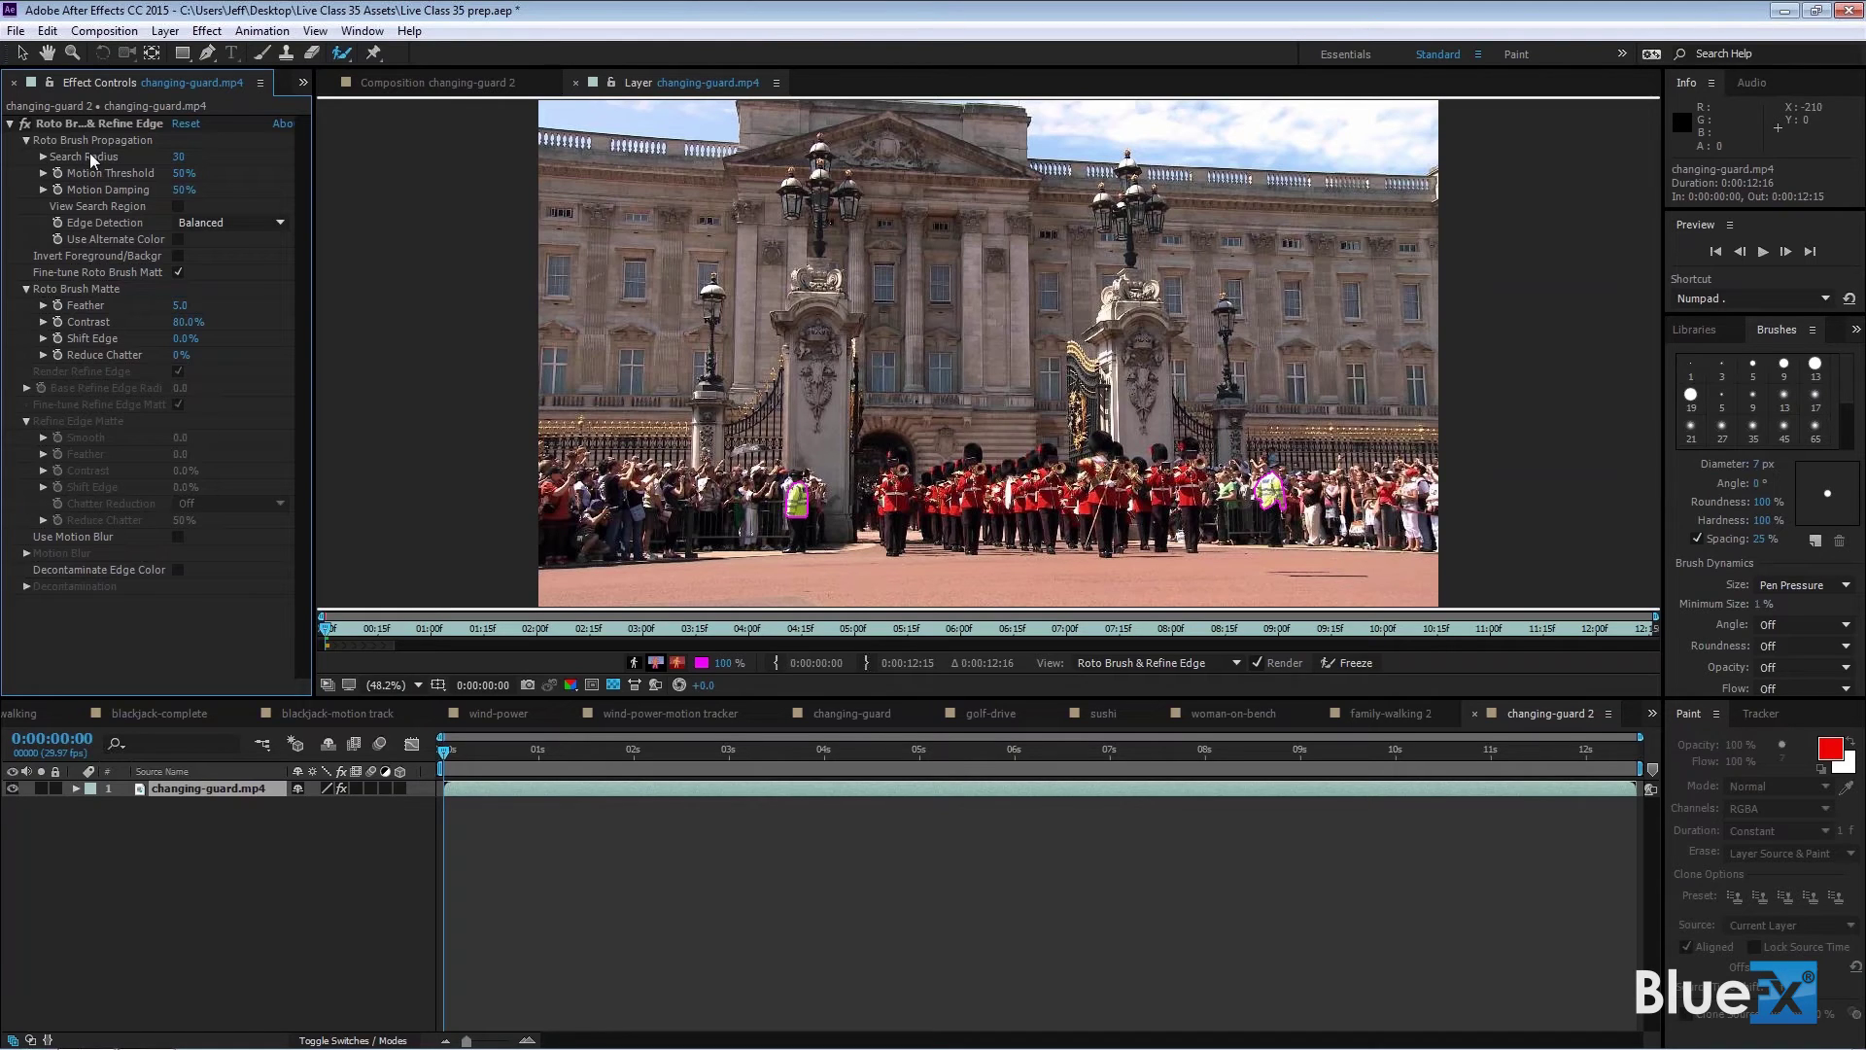
click(27, 141)
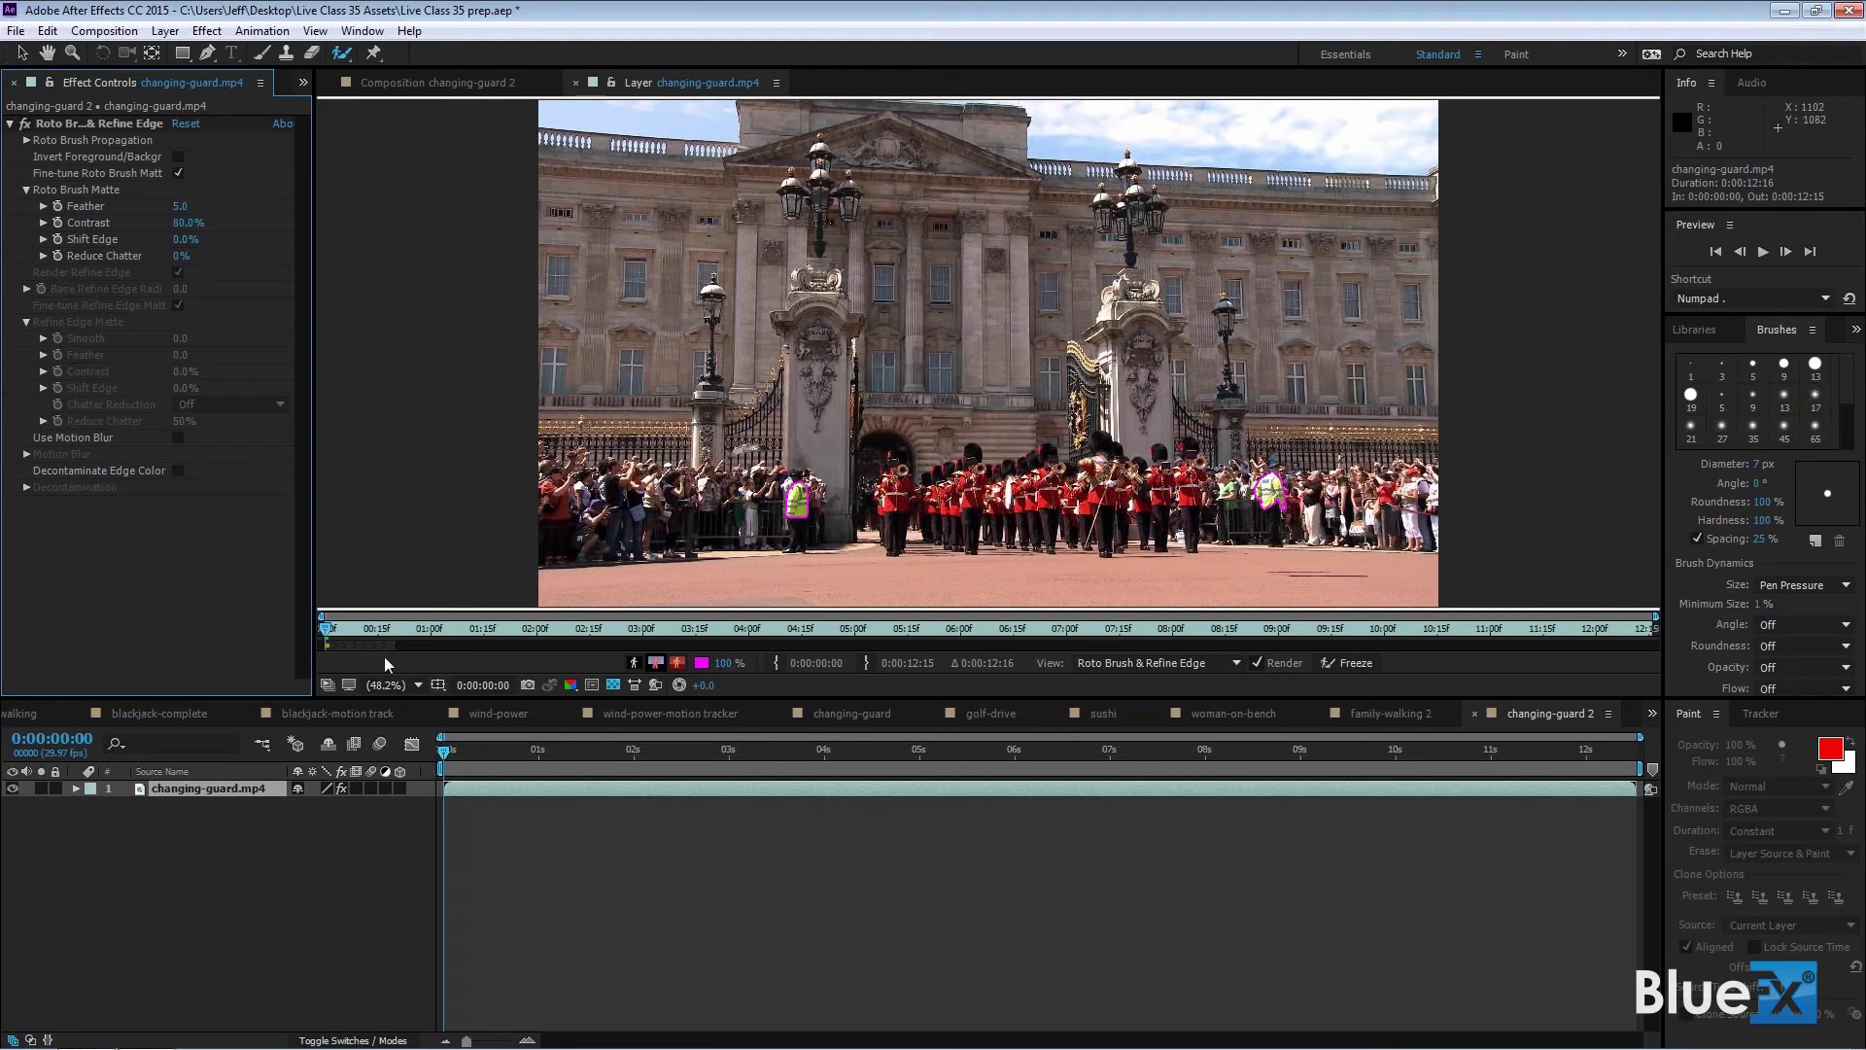
click(26, 140)
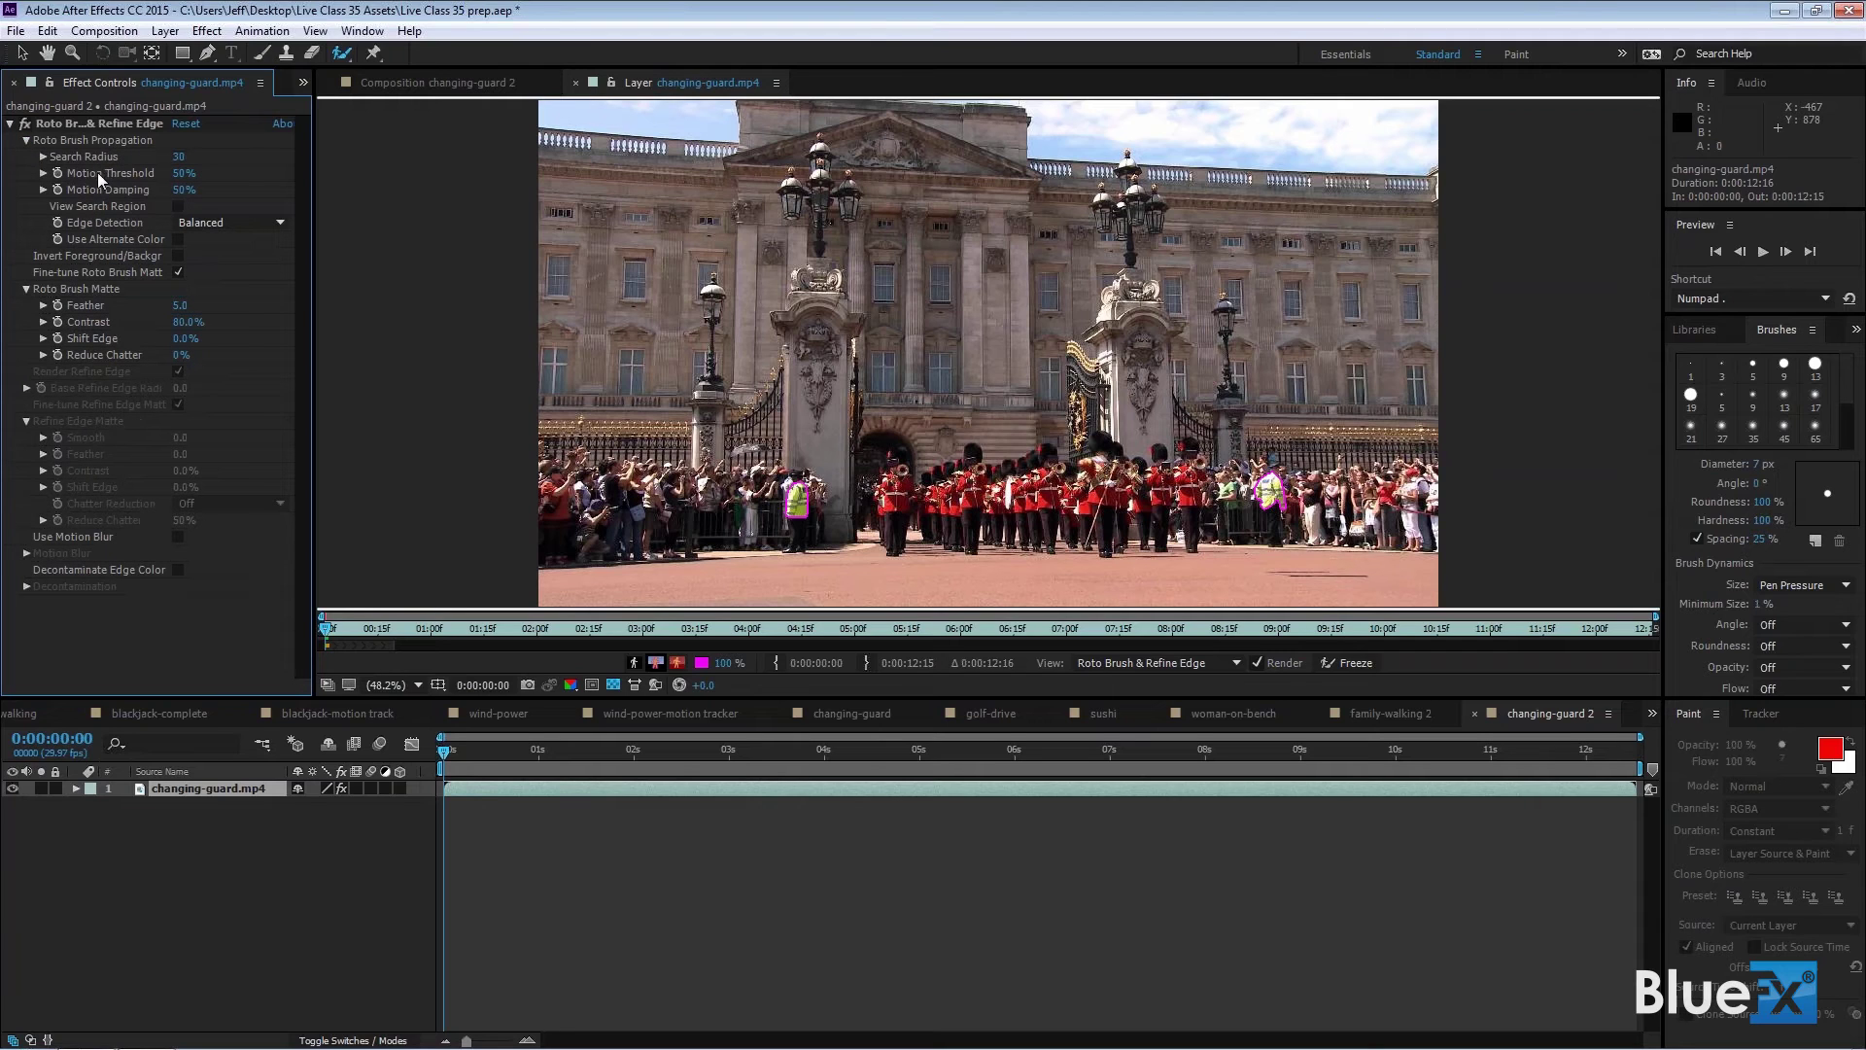
click(26, 140)
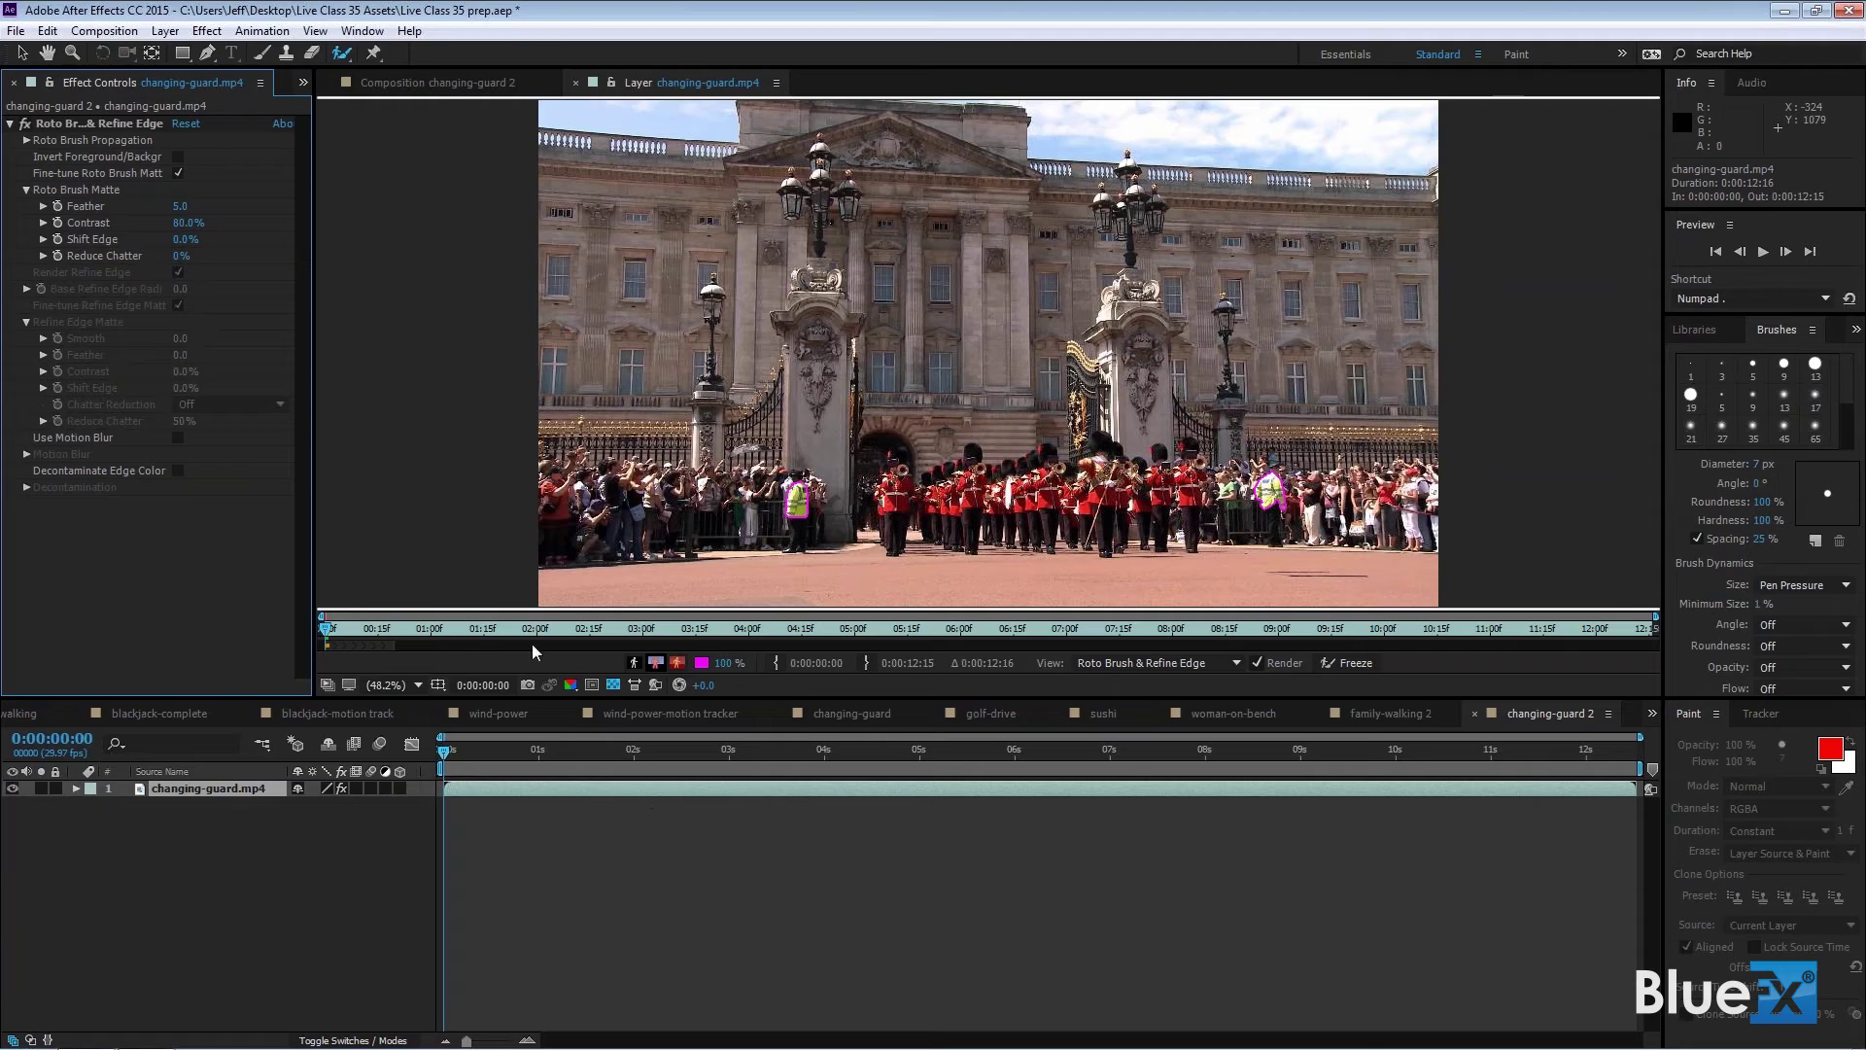
Propagate the Roto Brush selection through the layer up to 0:00:01:08
drag(329, 630, 380, 637)
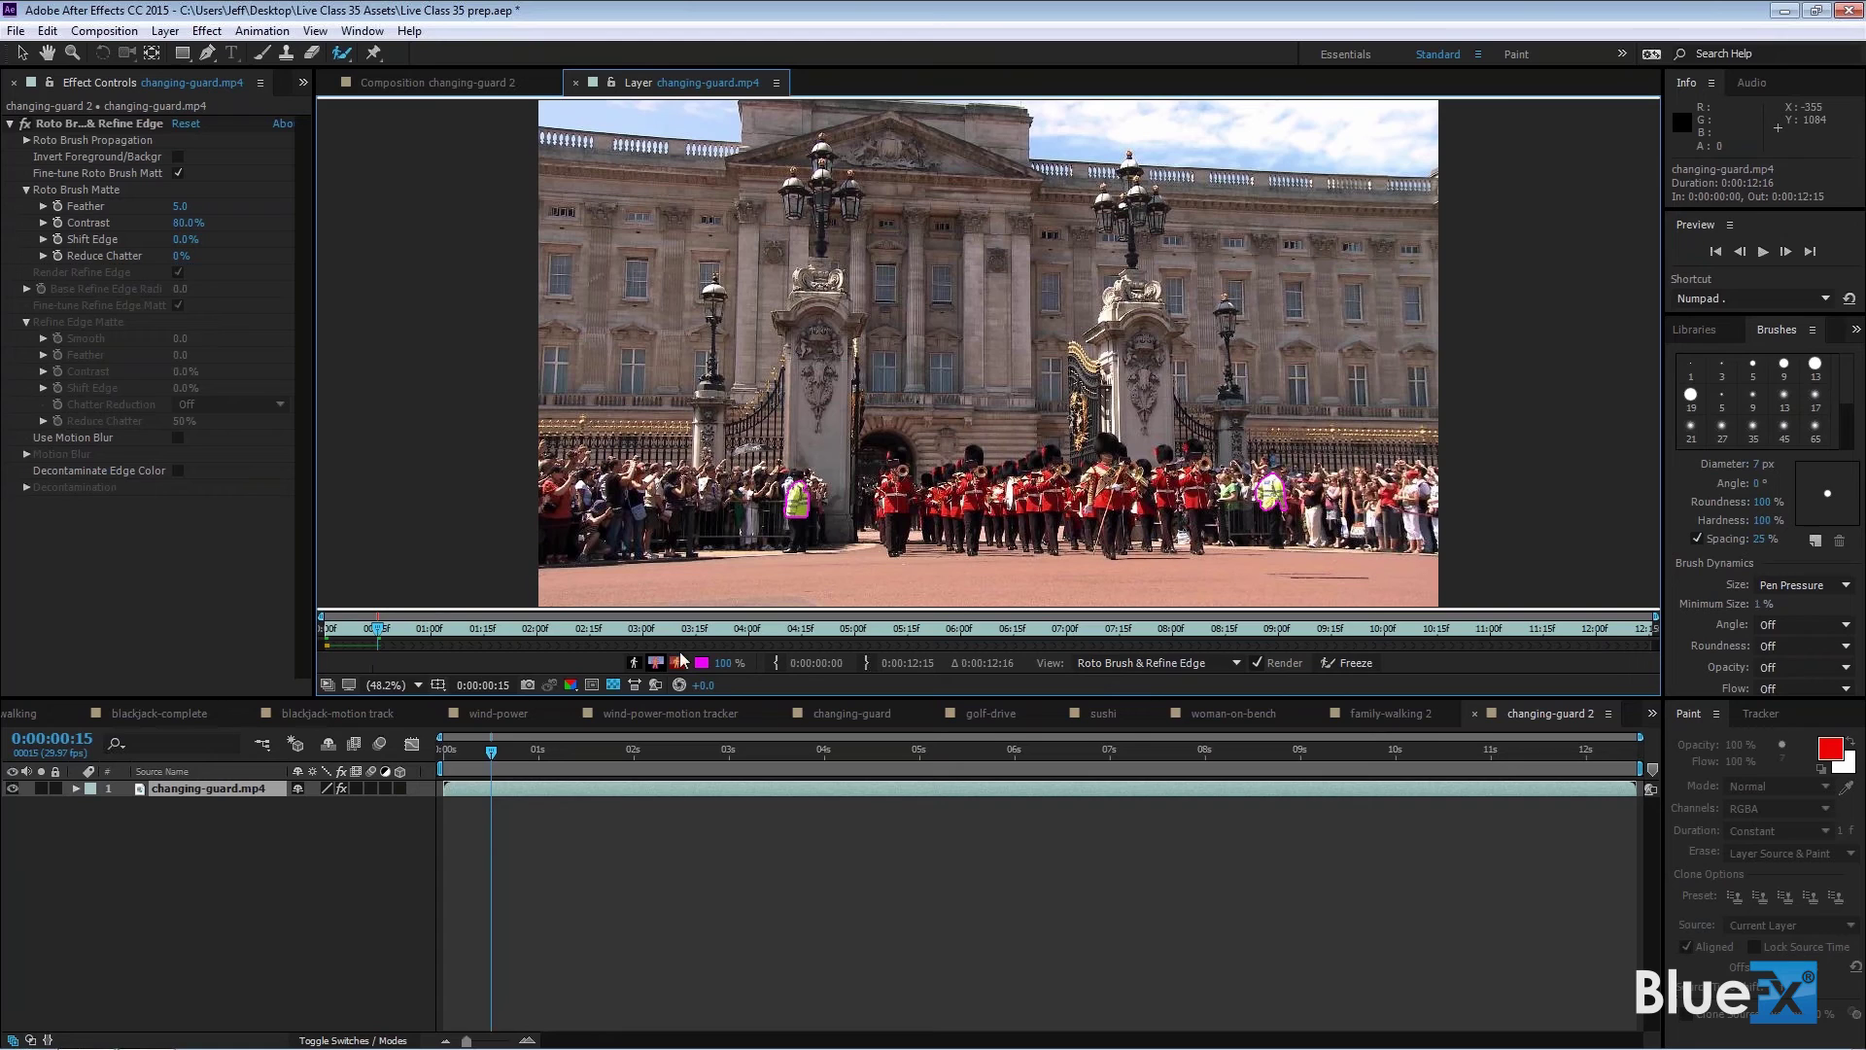
click(1629, 630)
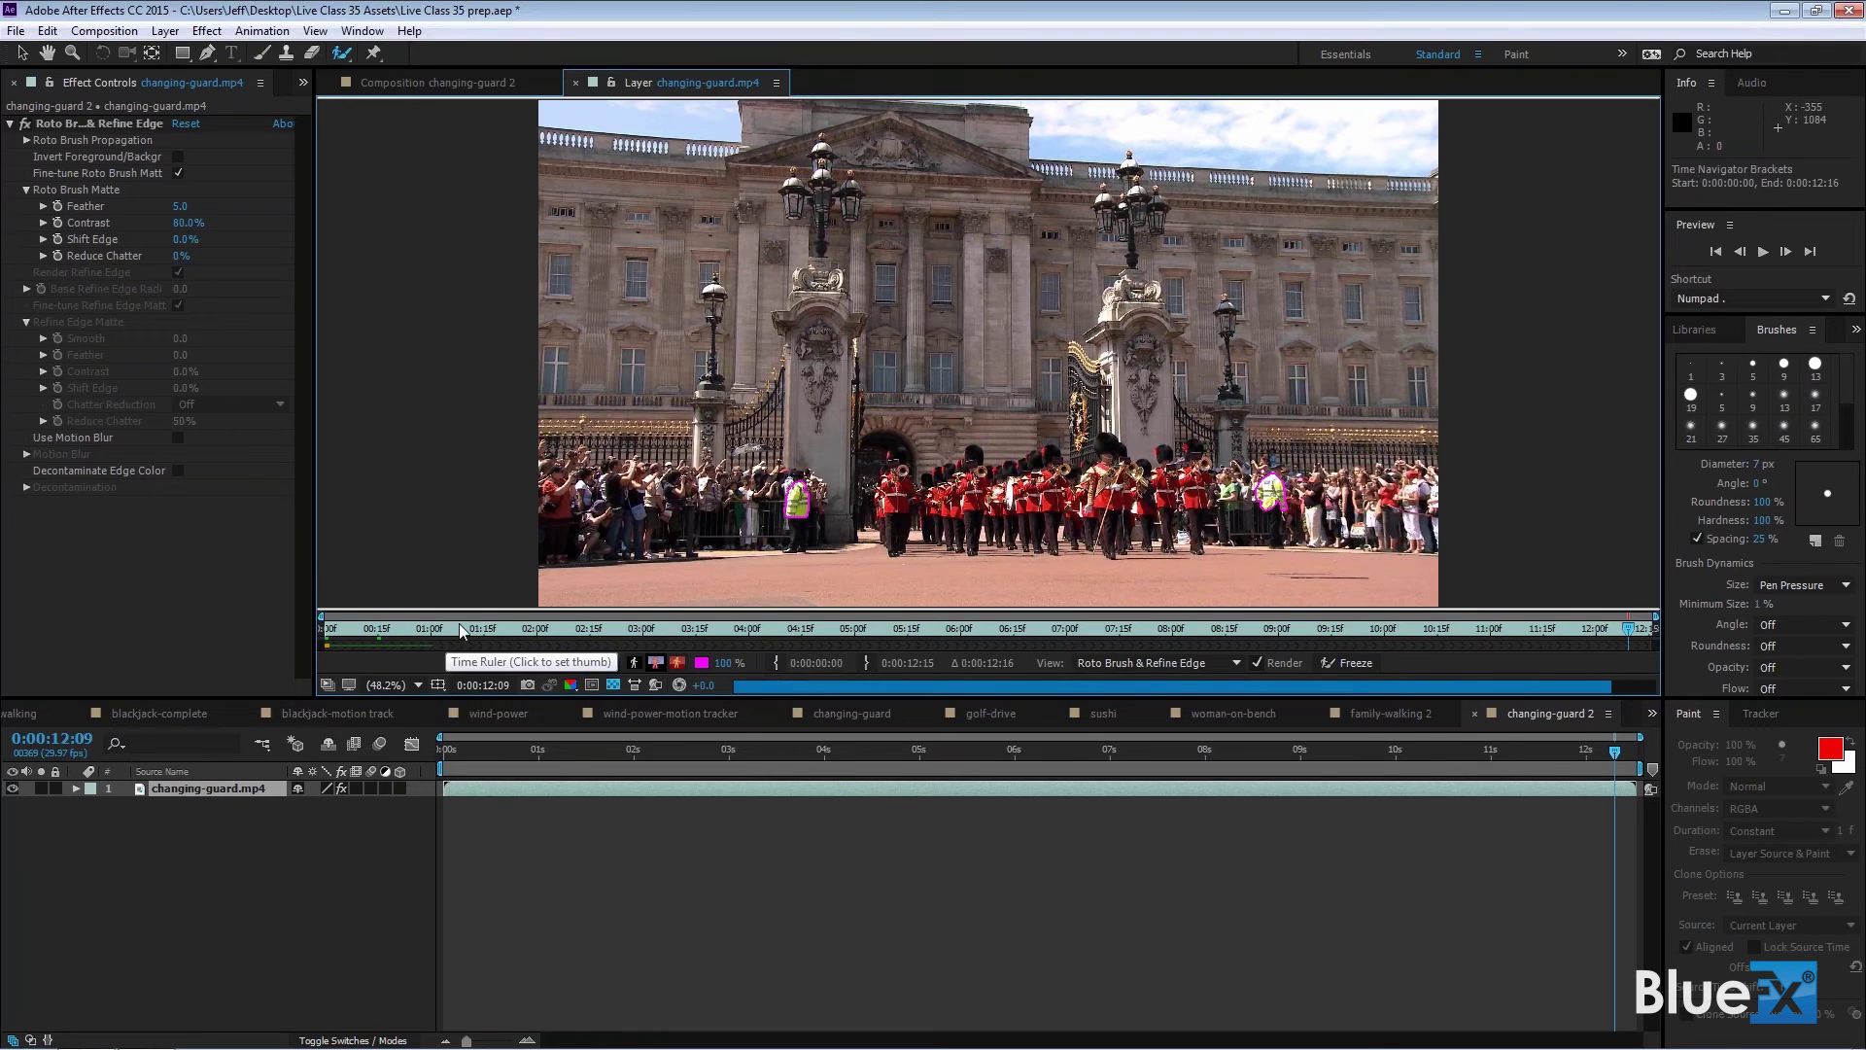
click(461, 628)
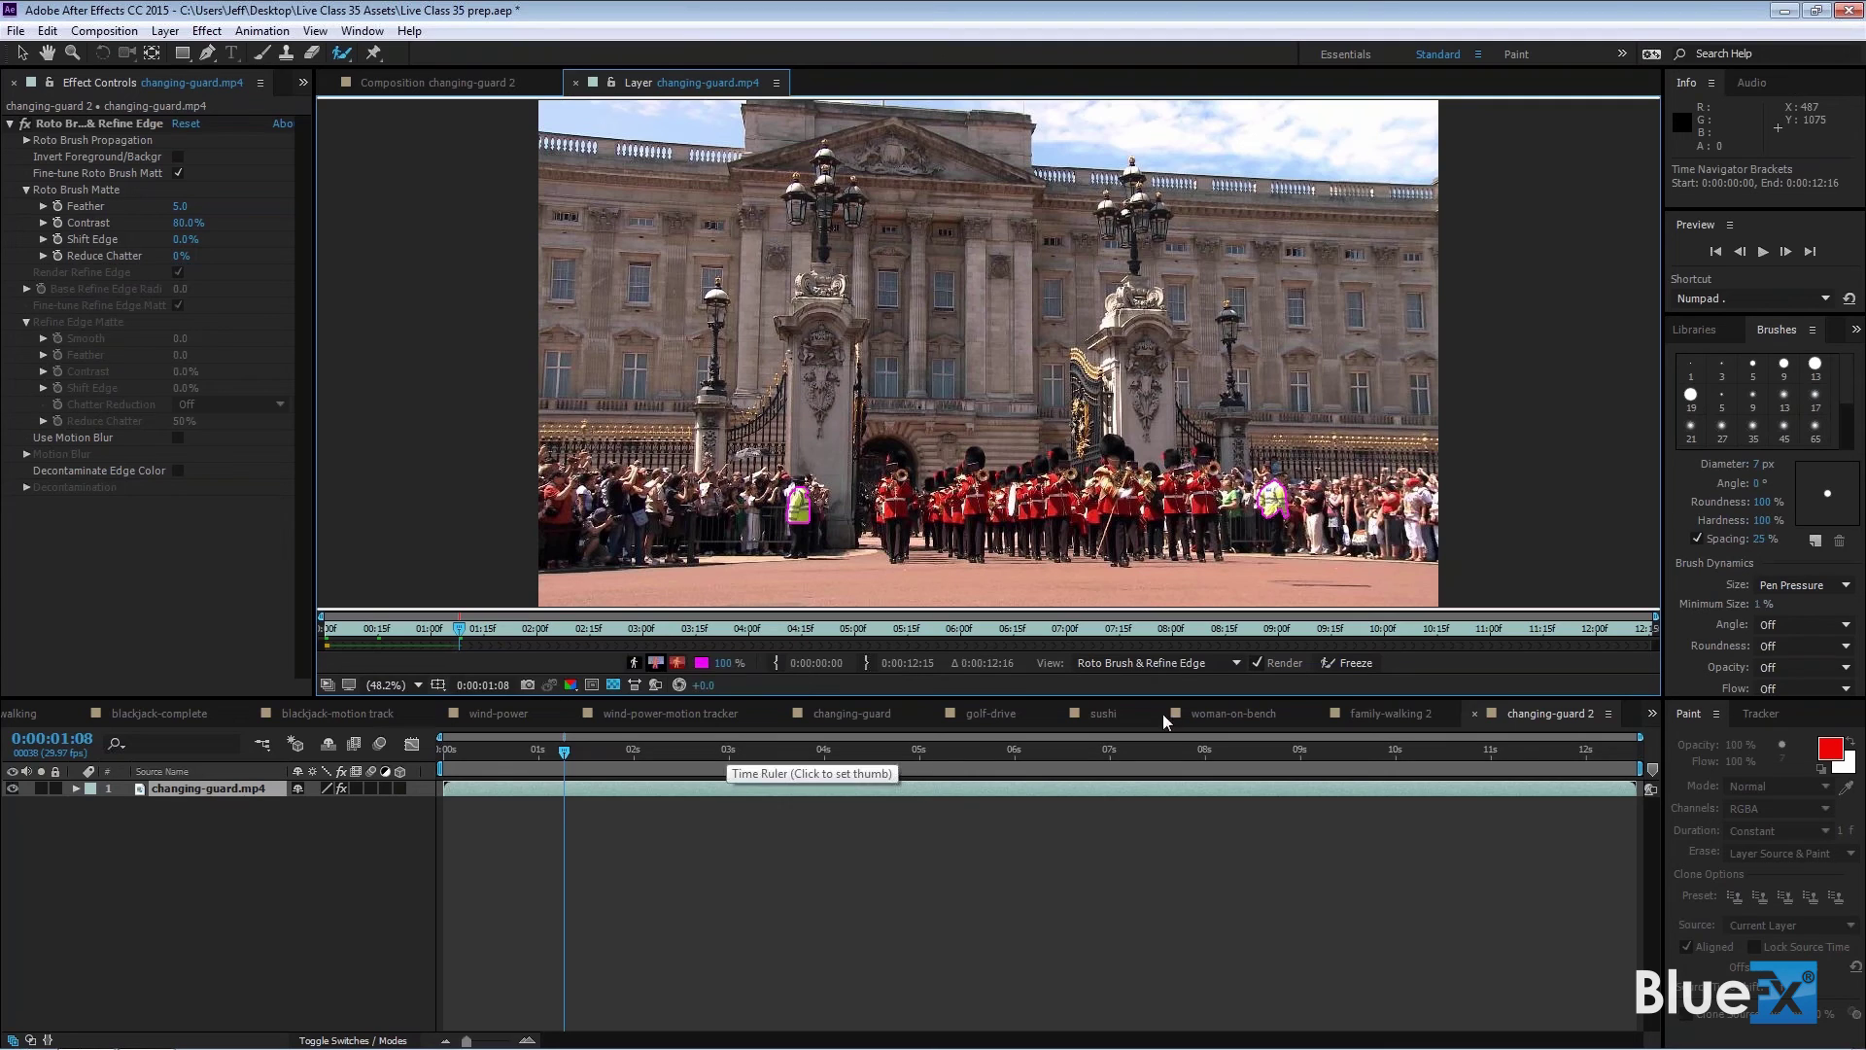
Try to freeze the Roto Brush propagation, stop the process, and unfreeze it
click(1345, 662)
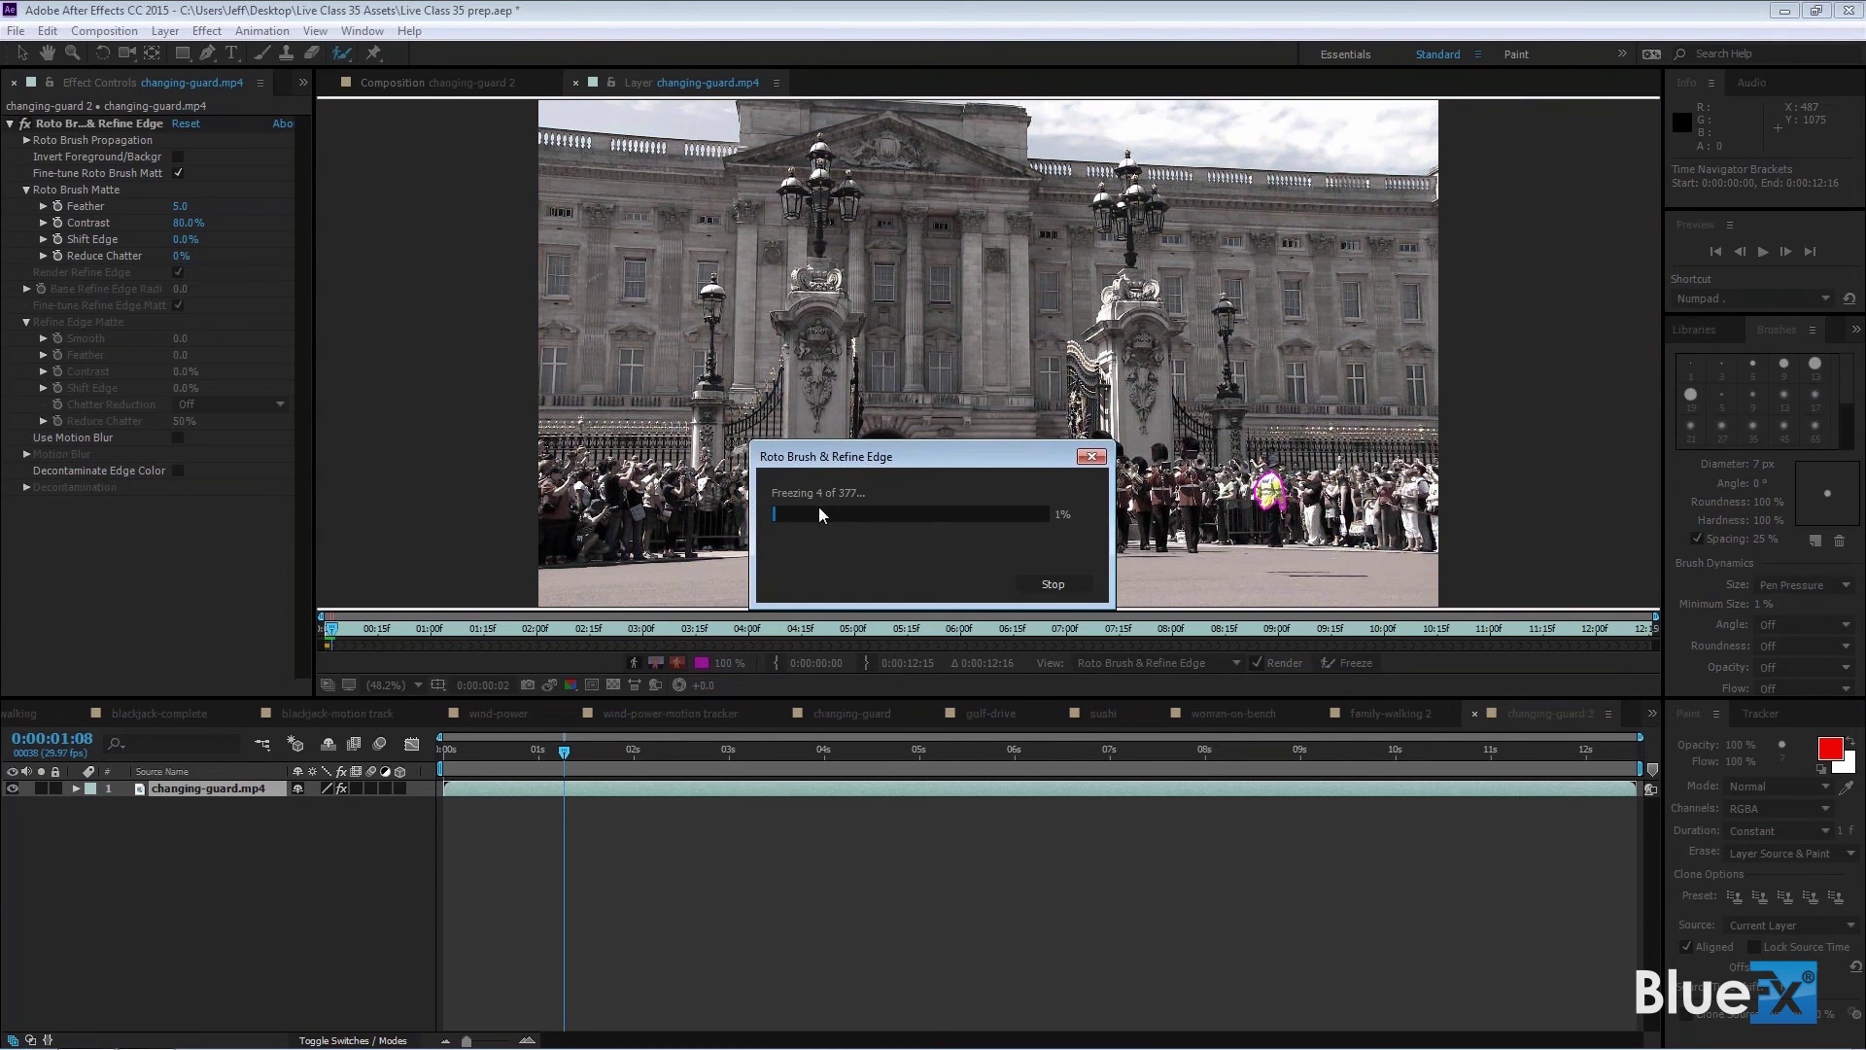
click(1058, 586)
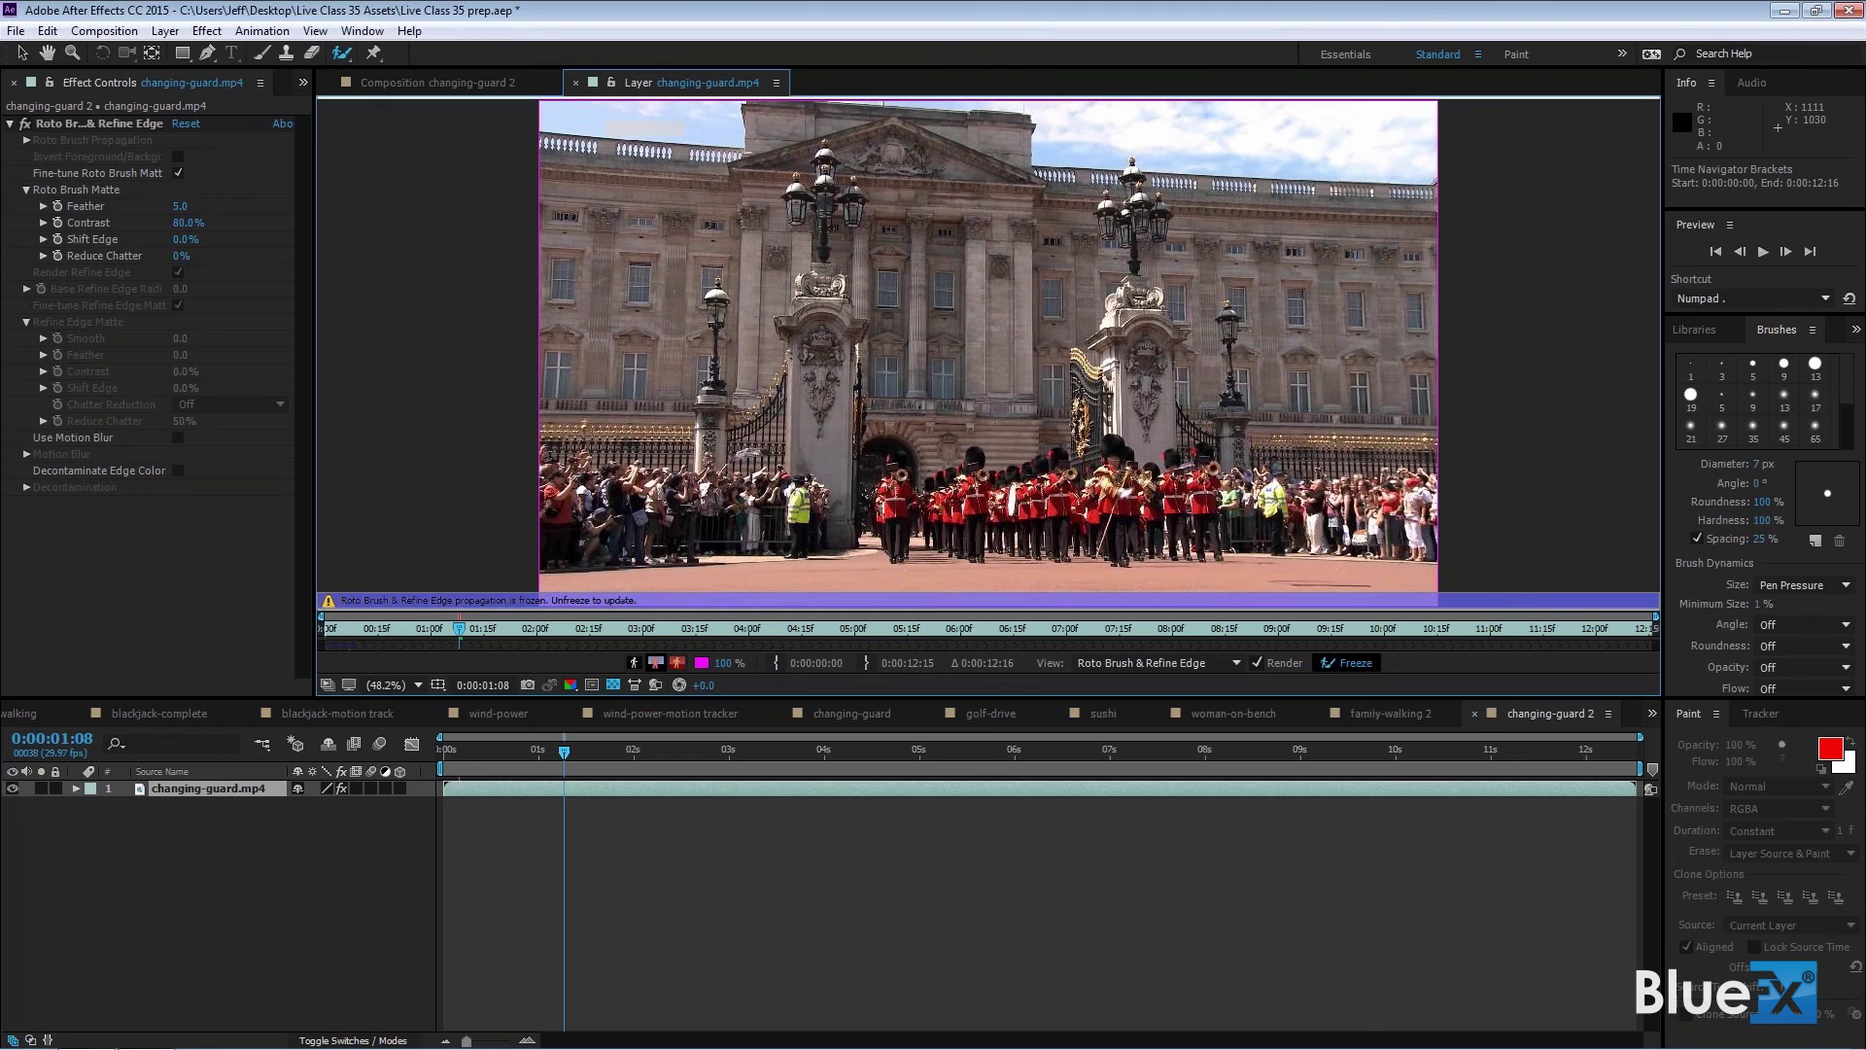
click(1351, 662)
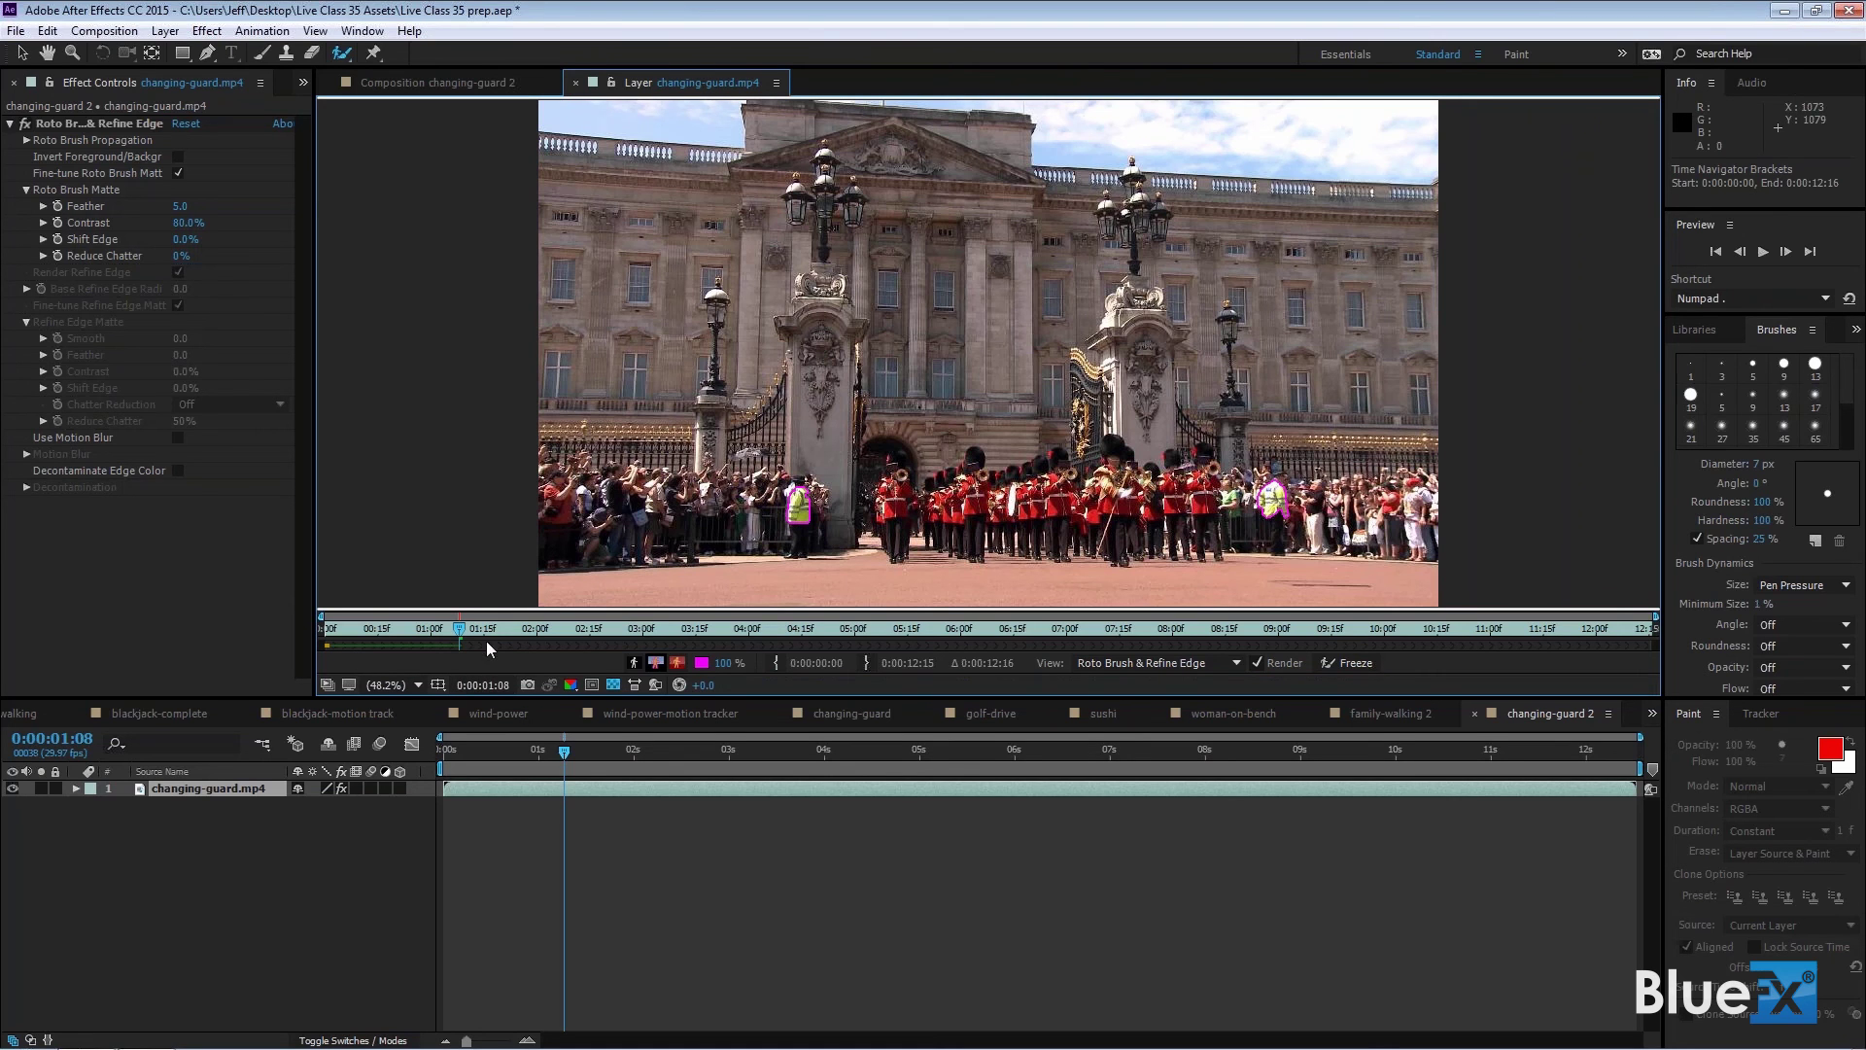
Show the changing-guard 2 composition at 0:00:00:20 with the transparency grid on
mouse_move(461, 630)
mouse_down()
mouse_move(377, 620)
mouse_move(396, 623)
mouse_up()
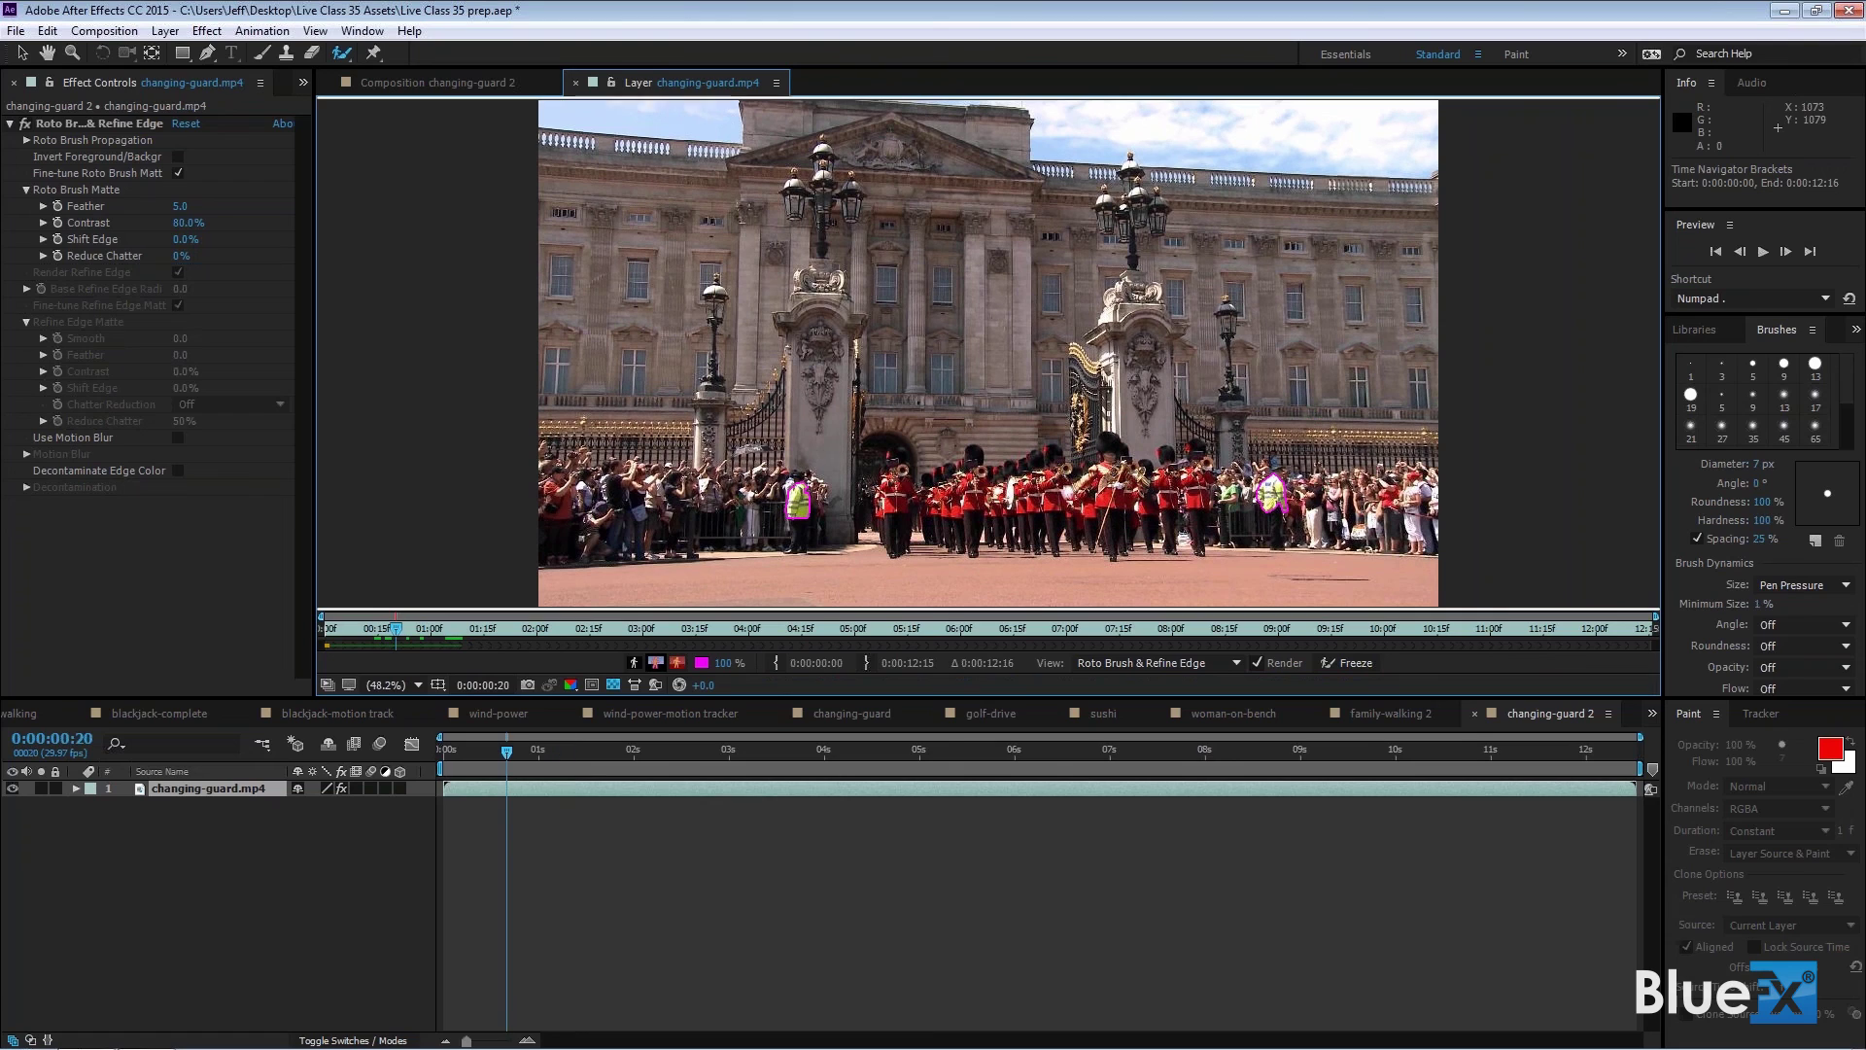
click(400, 88)
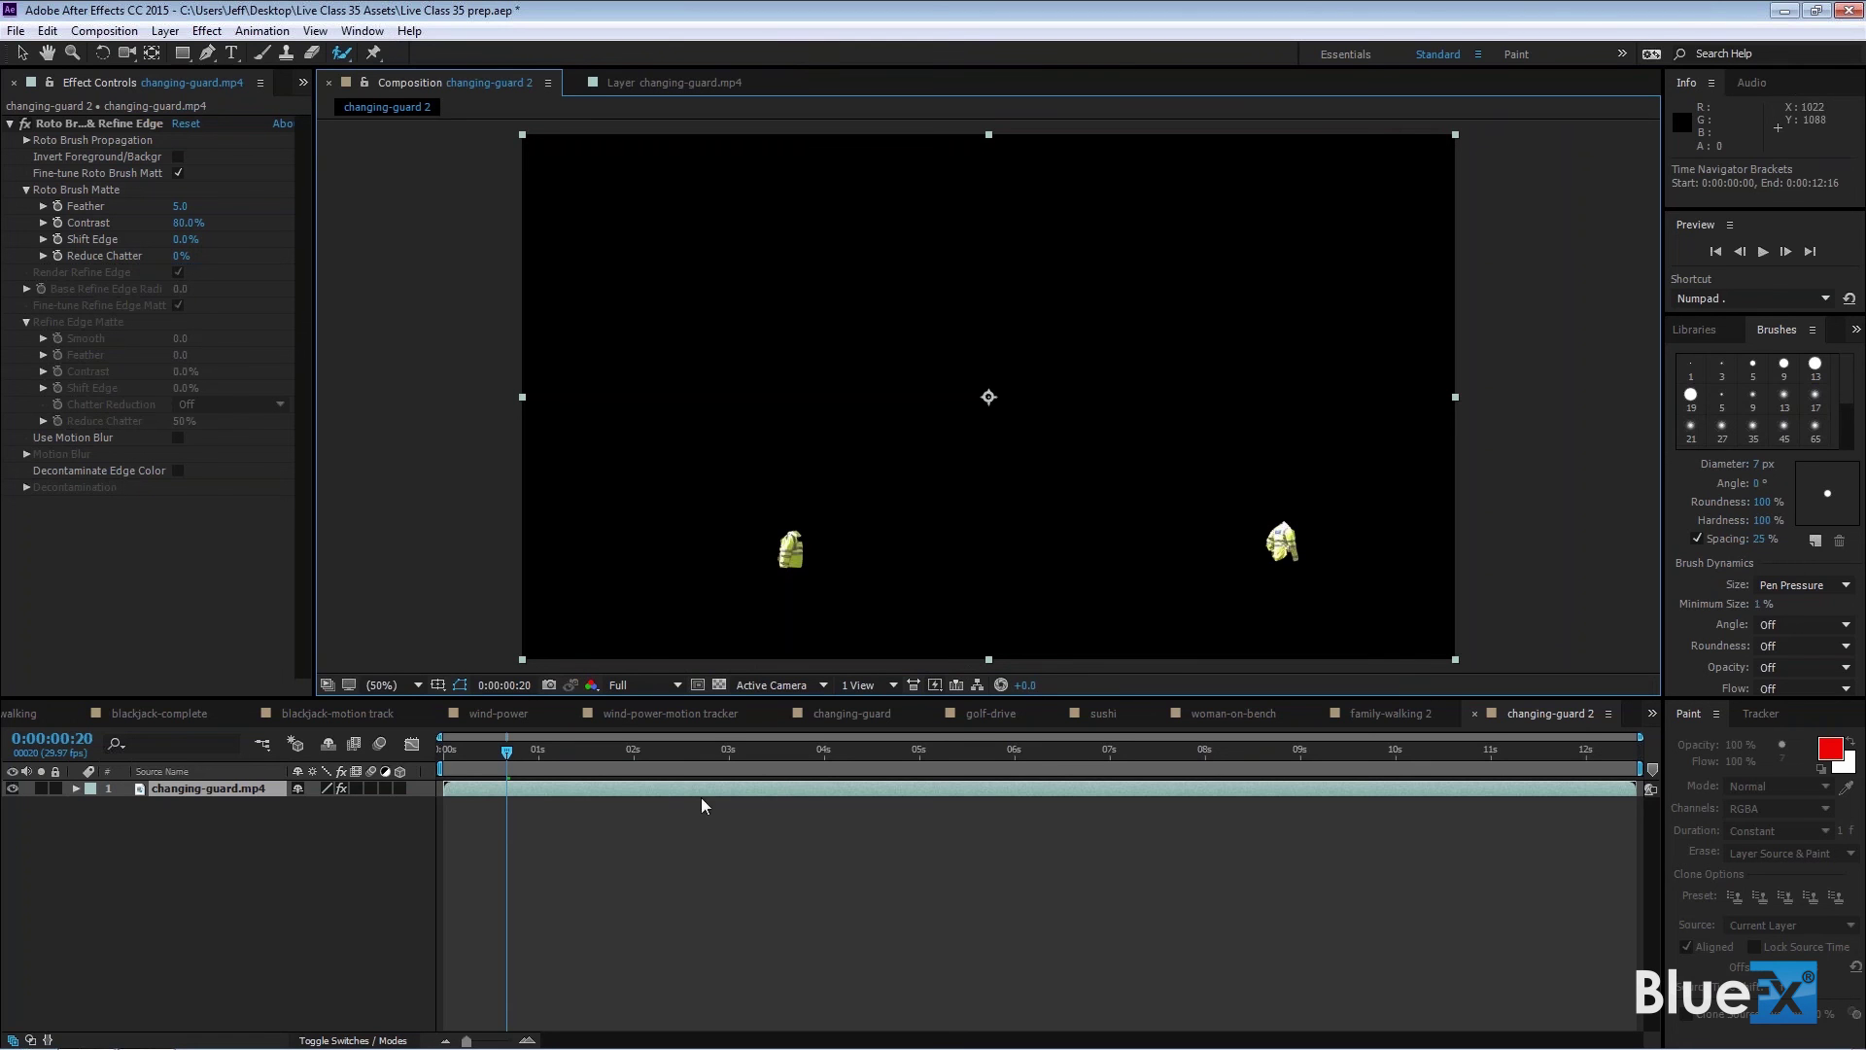
click(720, 684)
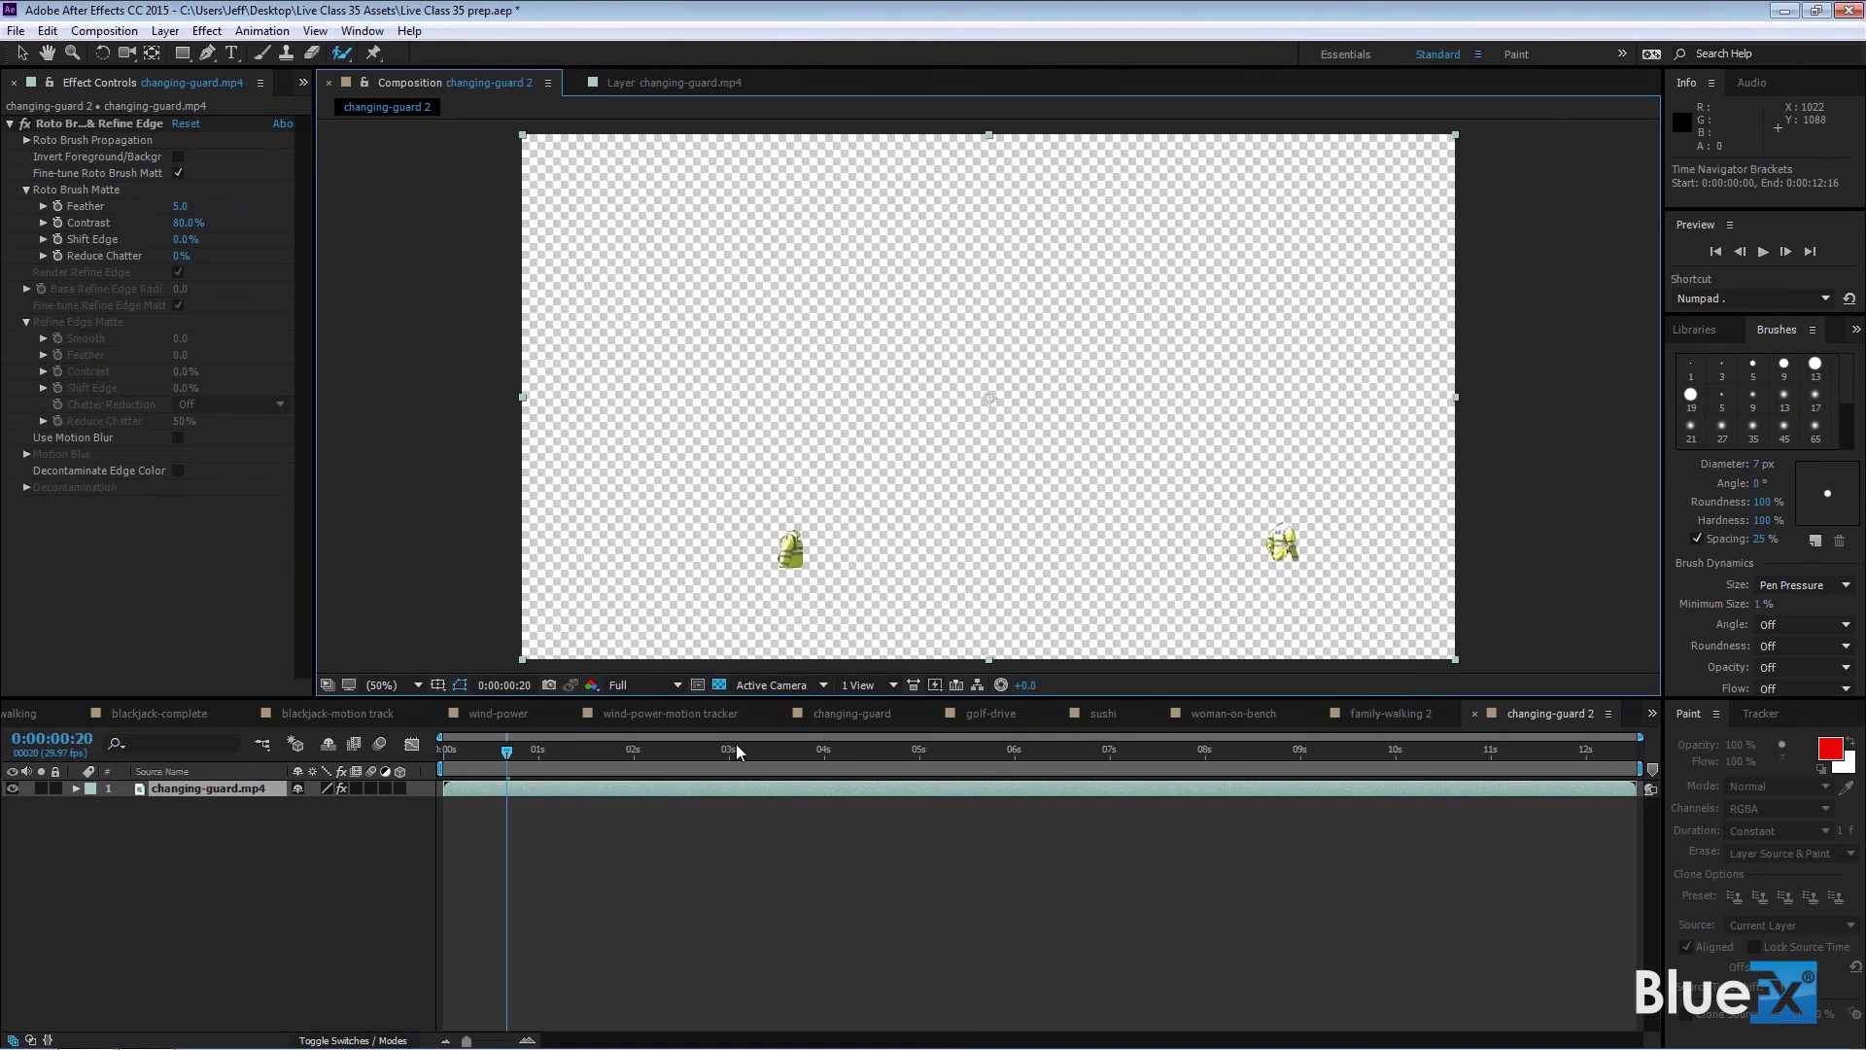